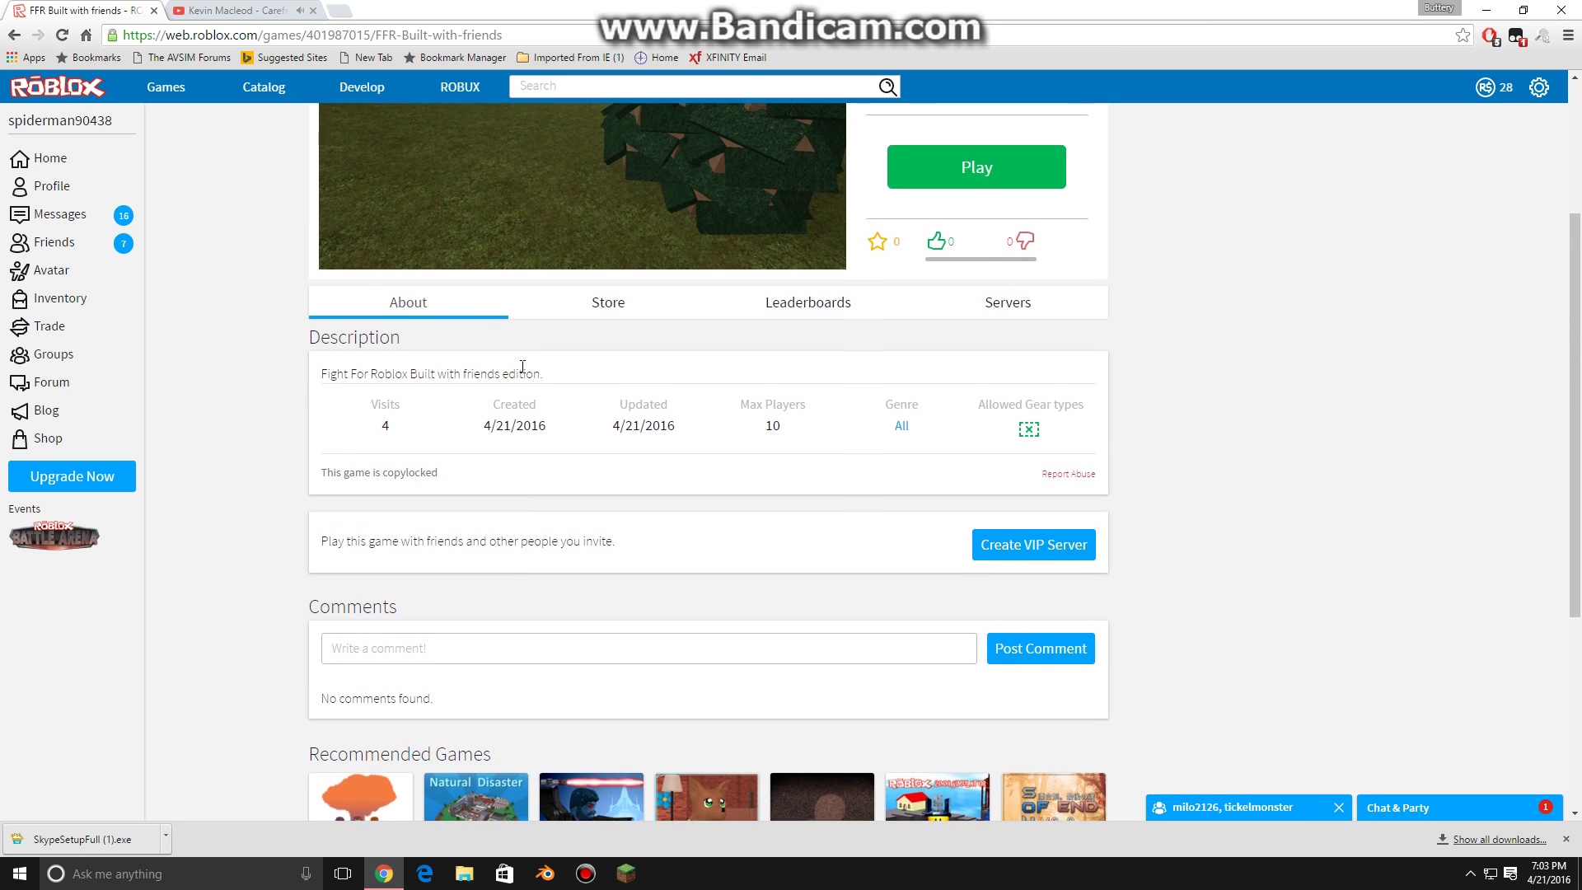
# Dismiss the open friend chat and open the FFR Built with friends place for editing in ROBLOX Studio.
pyautogui.scroll(2, 522, 366)
pyautogui.scroll(1, 525, 364)
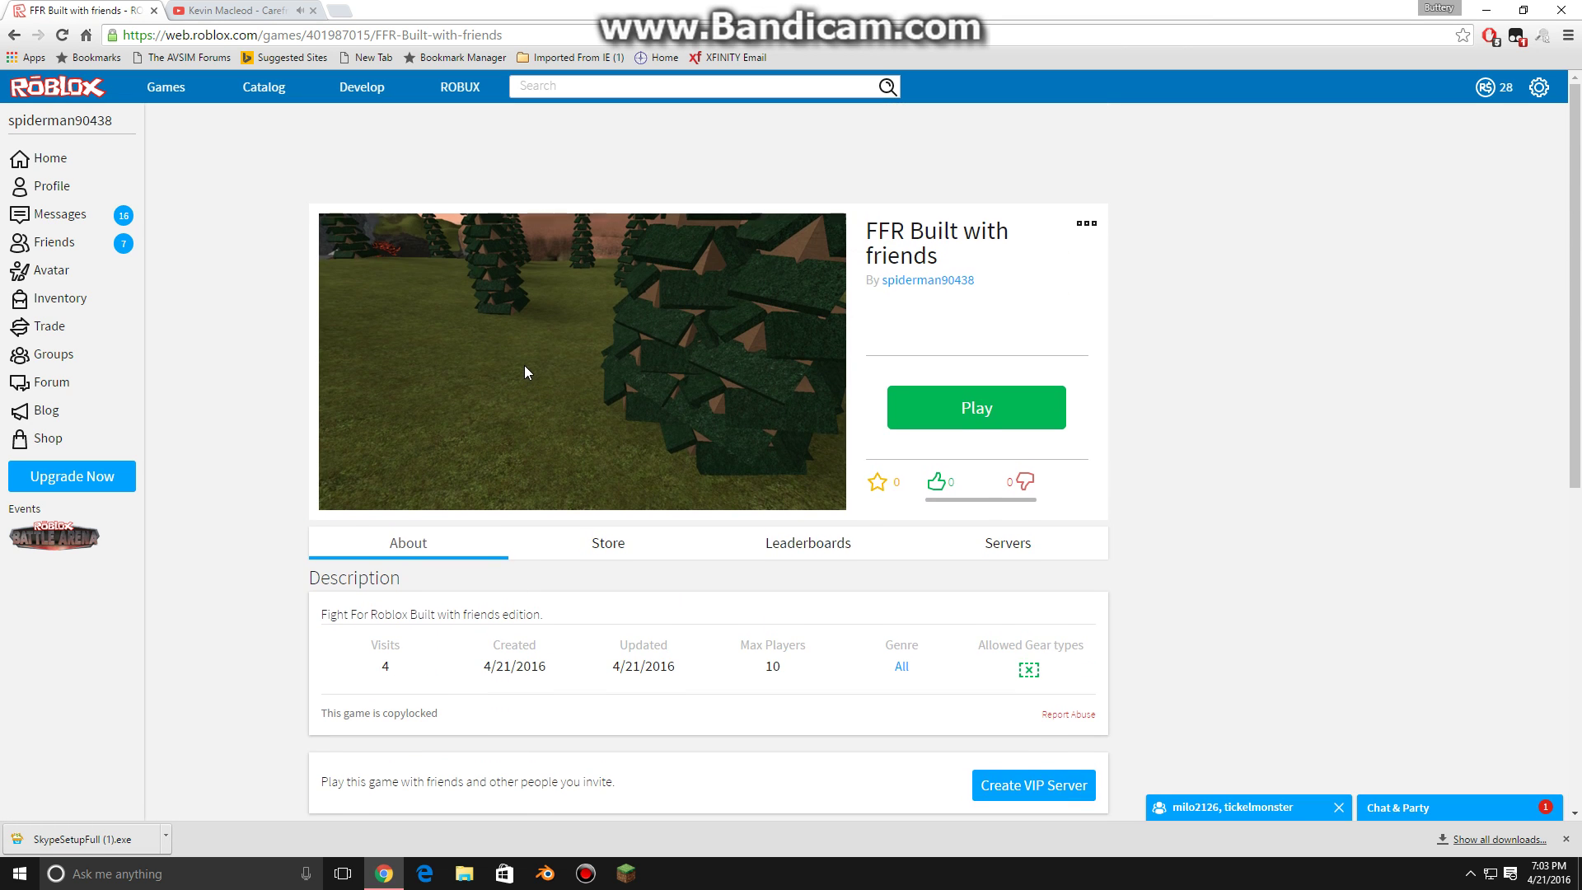
pyautogui.click(1339, 807)
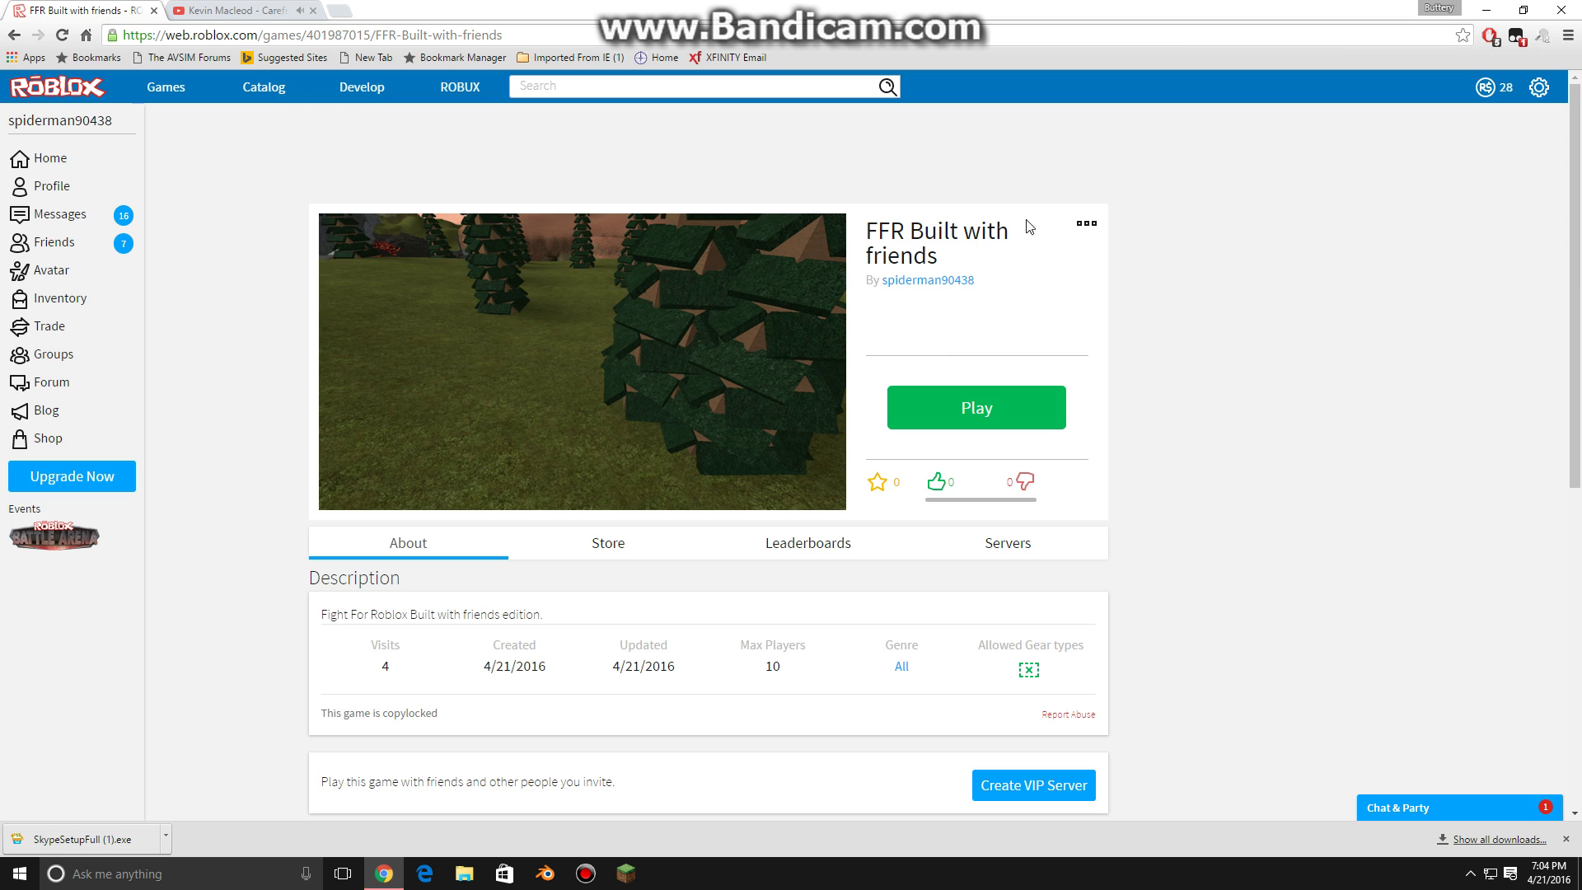
pyautogui.click(1083, 239)
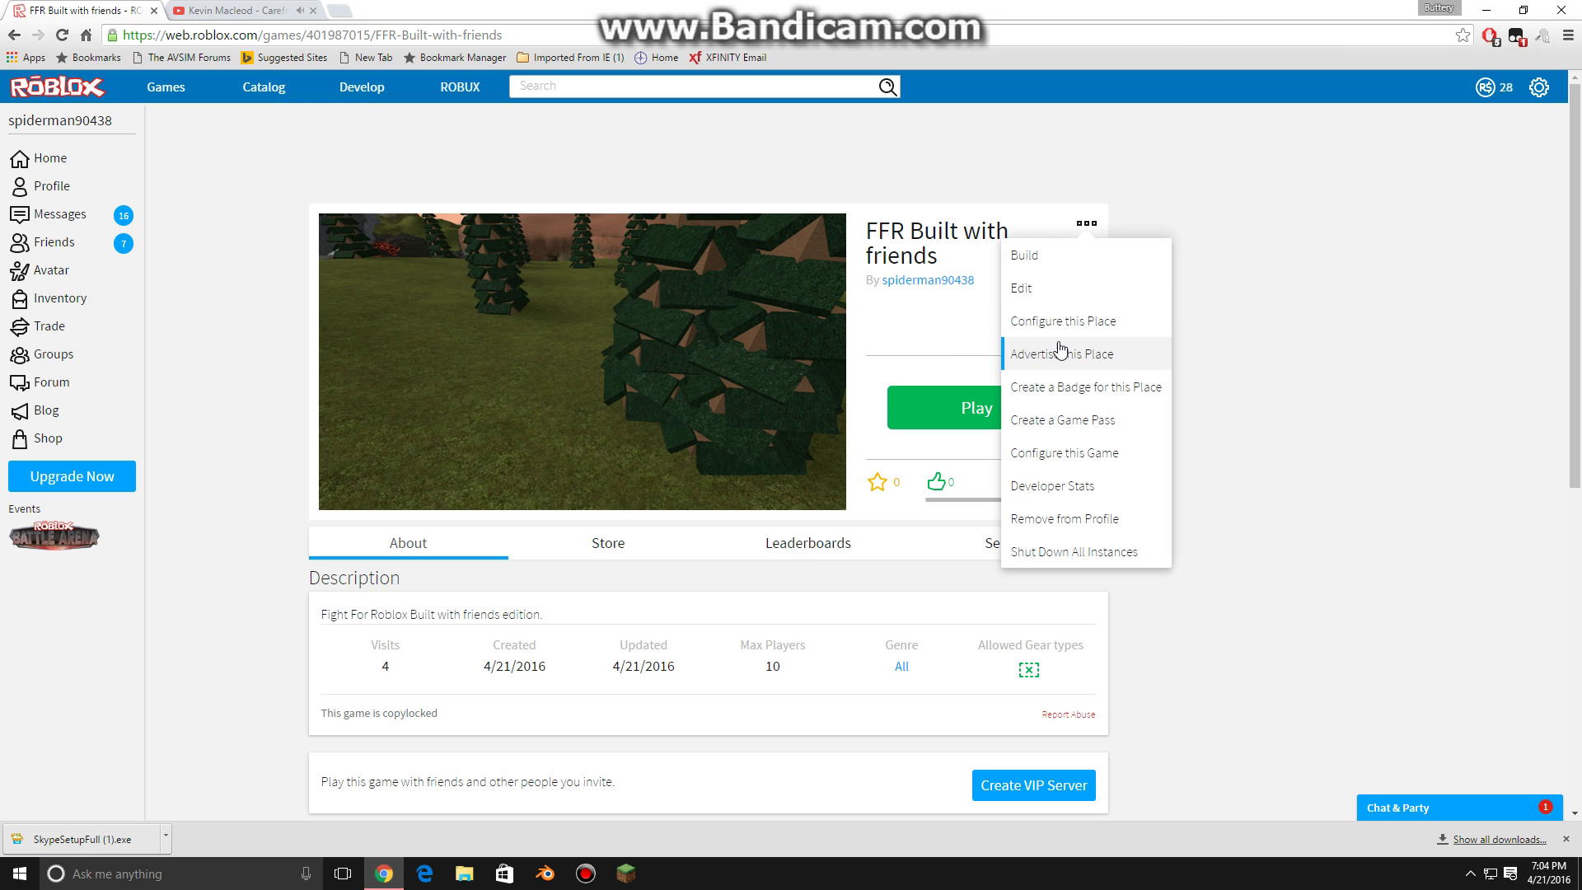
pyautogui.click(1051, 280)
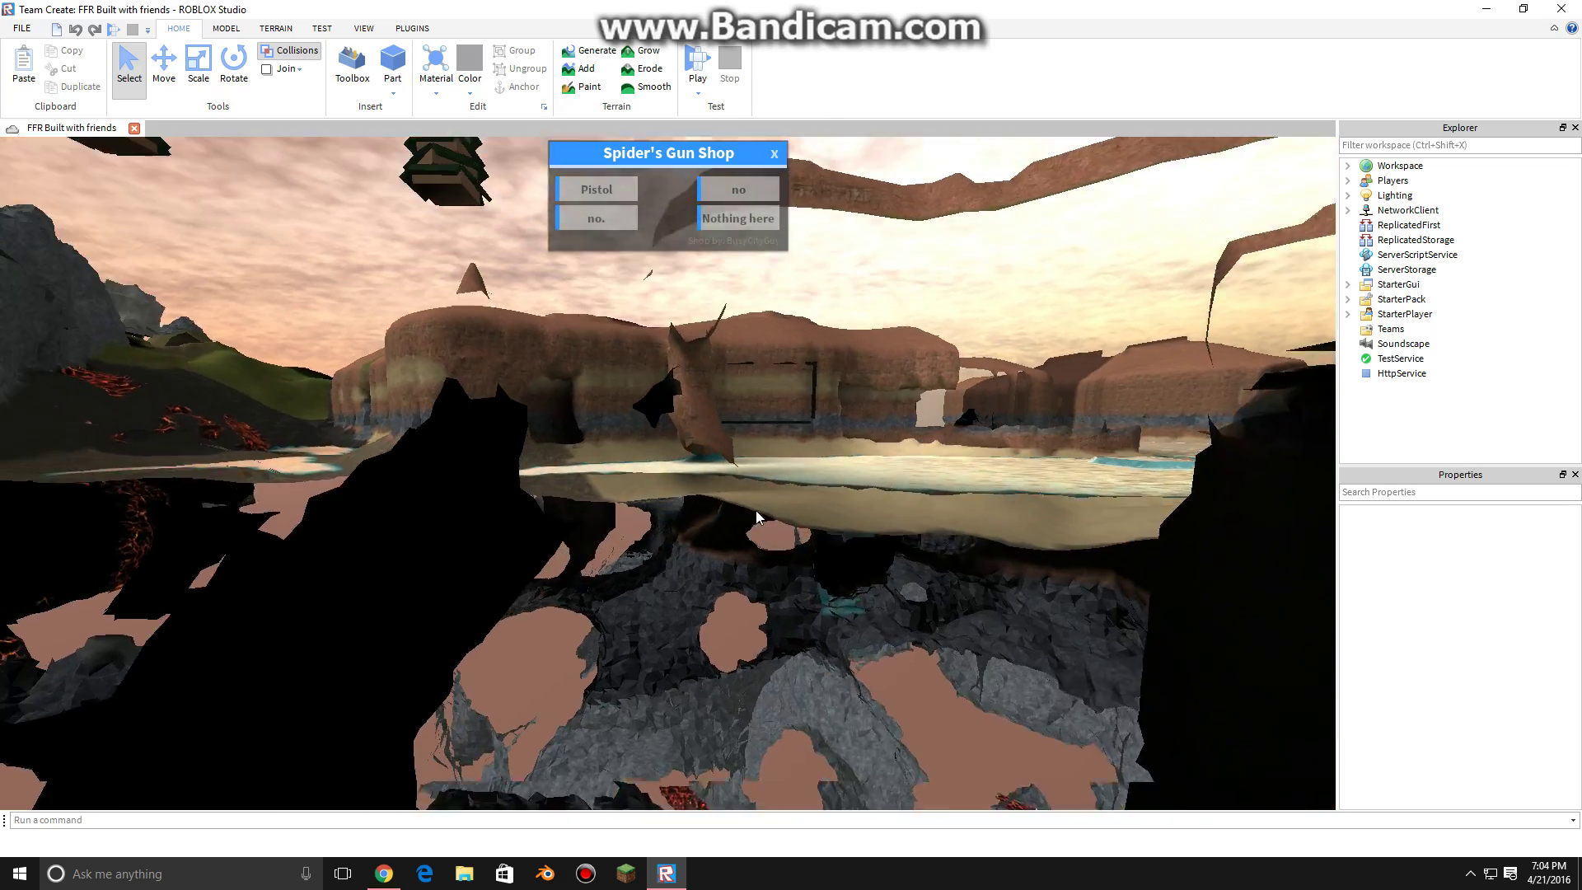
pyautogui.moveTo(756, 511); pyautogui.dragTo(756, 510, button='right')
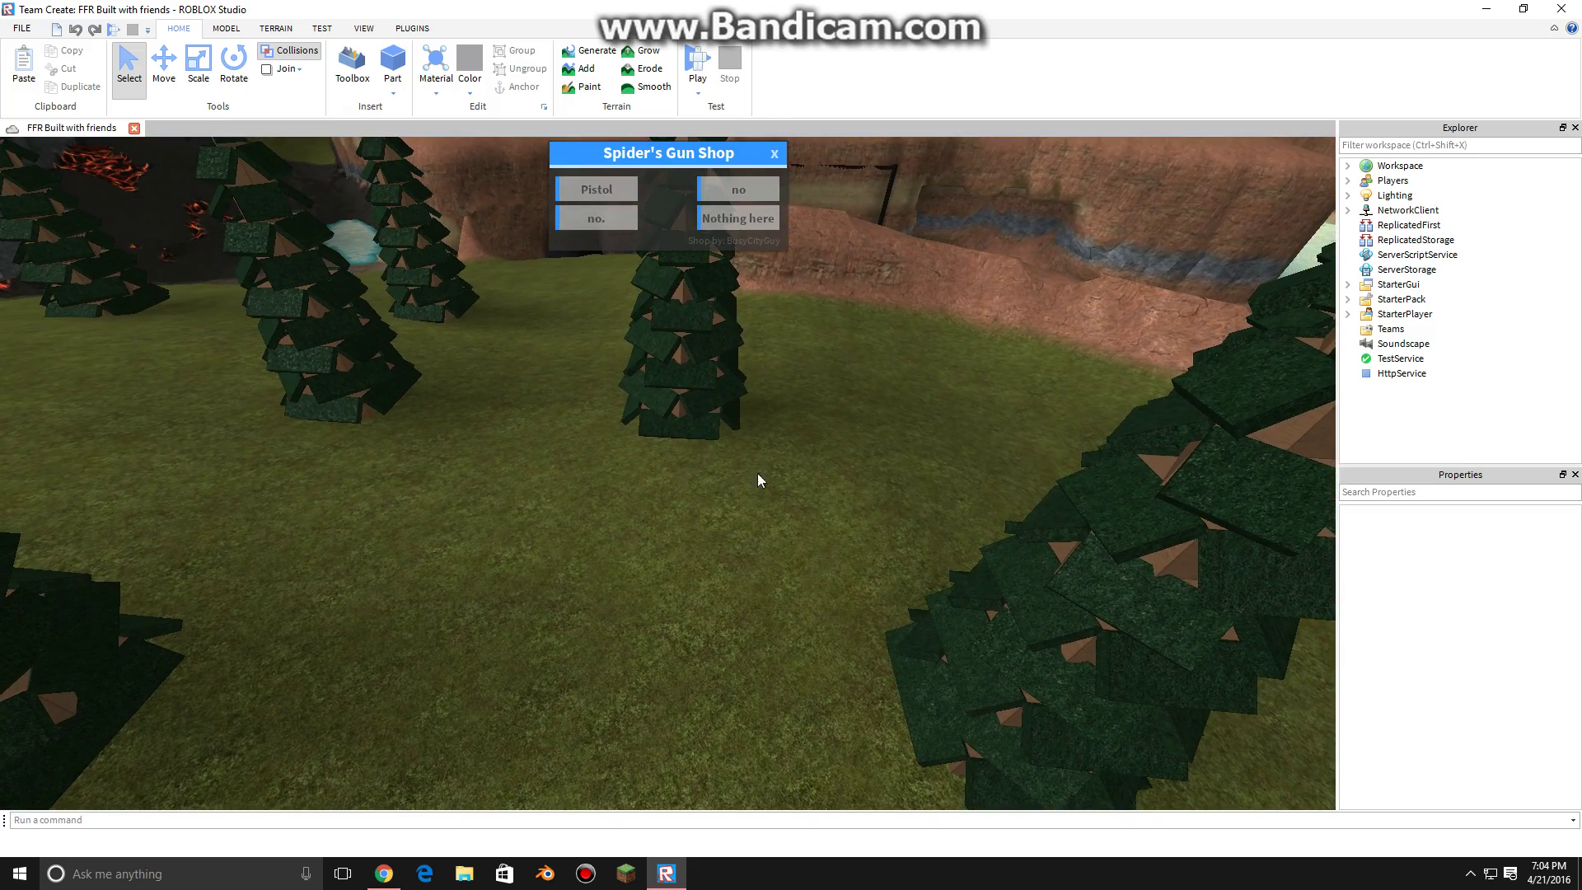
# Display the Team Create, Chat and Toolbox windows alongside the place.
pyautogui.click(361, 29)
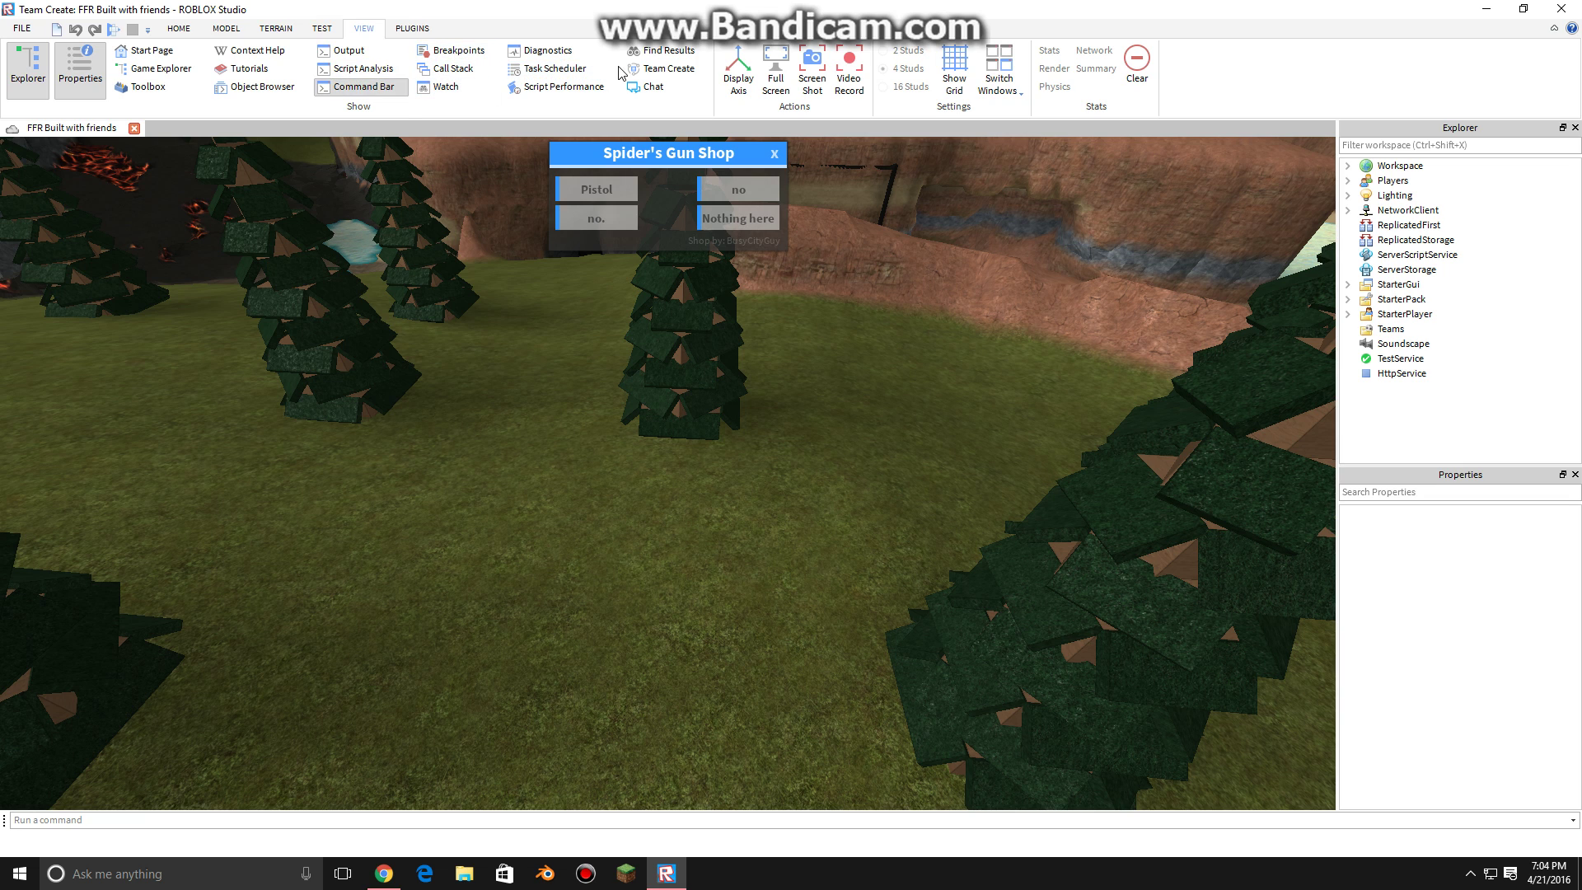
pyautogui.click(642, 74)
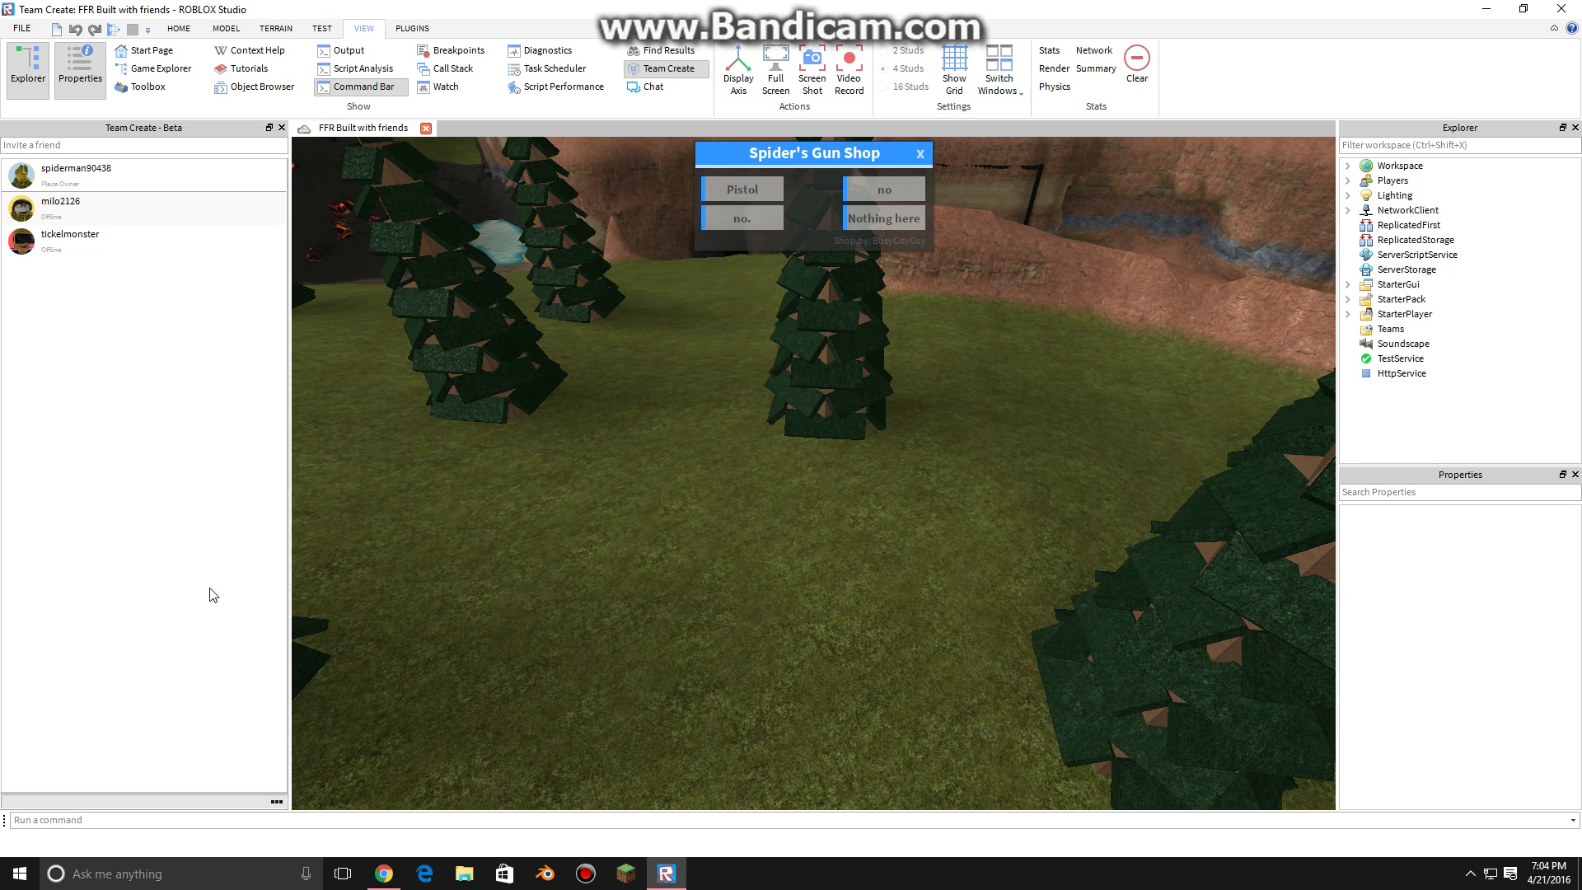
pyautogui.click(651, 87)
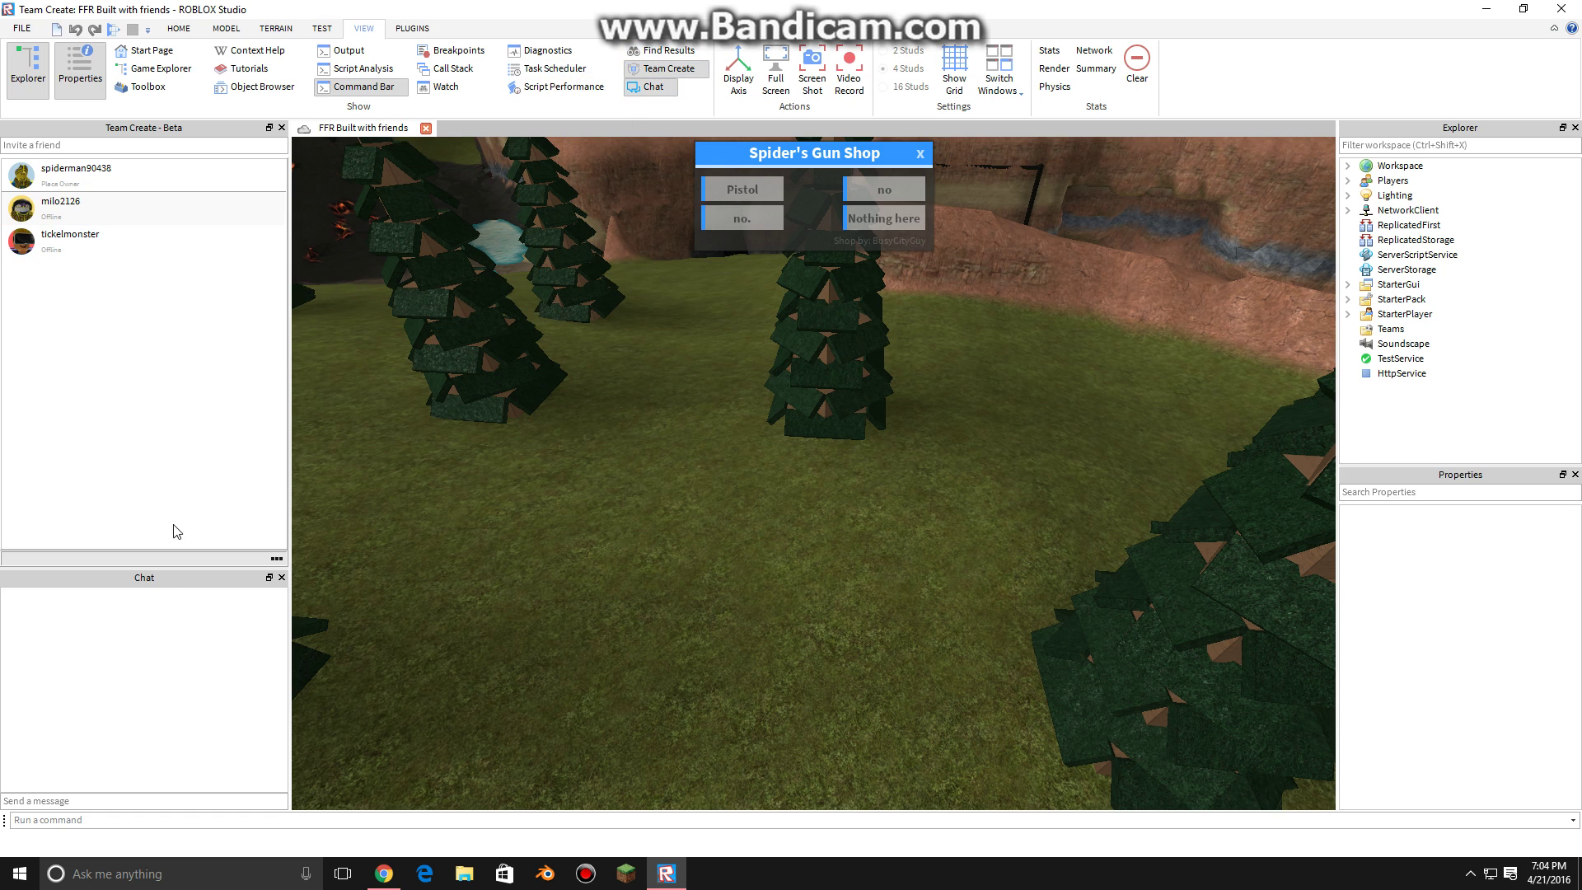
pyautogui.click(142, 87)
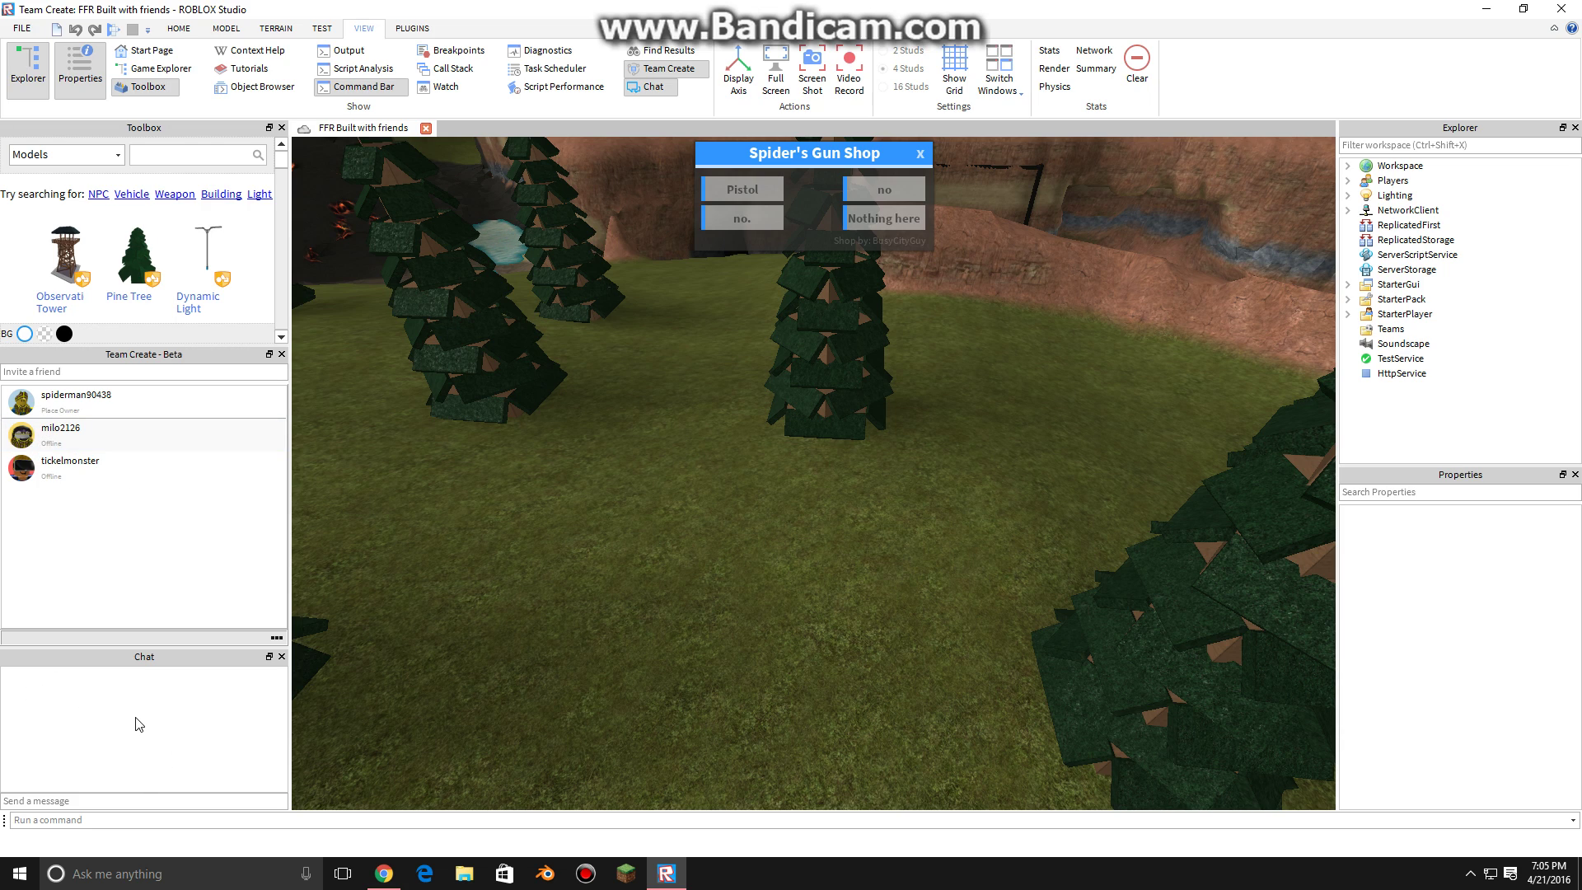
# Remove both invited collaborators from the Team Create user list, leaving only the place owner.
pyautogui.click(202, 471)
pyautogui.click(277, 639)
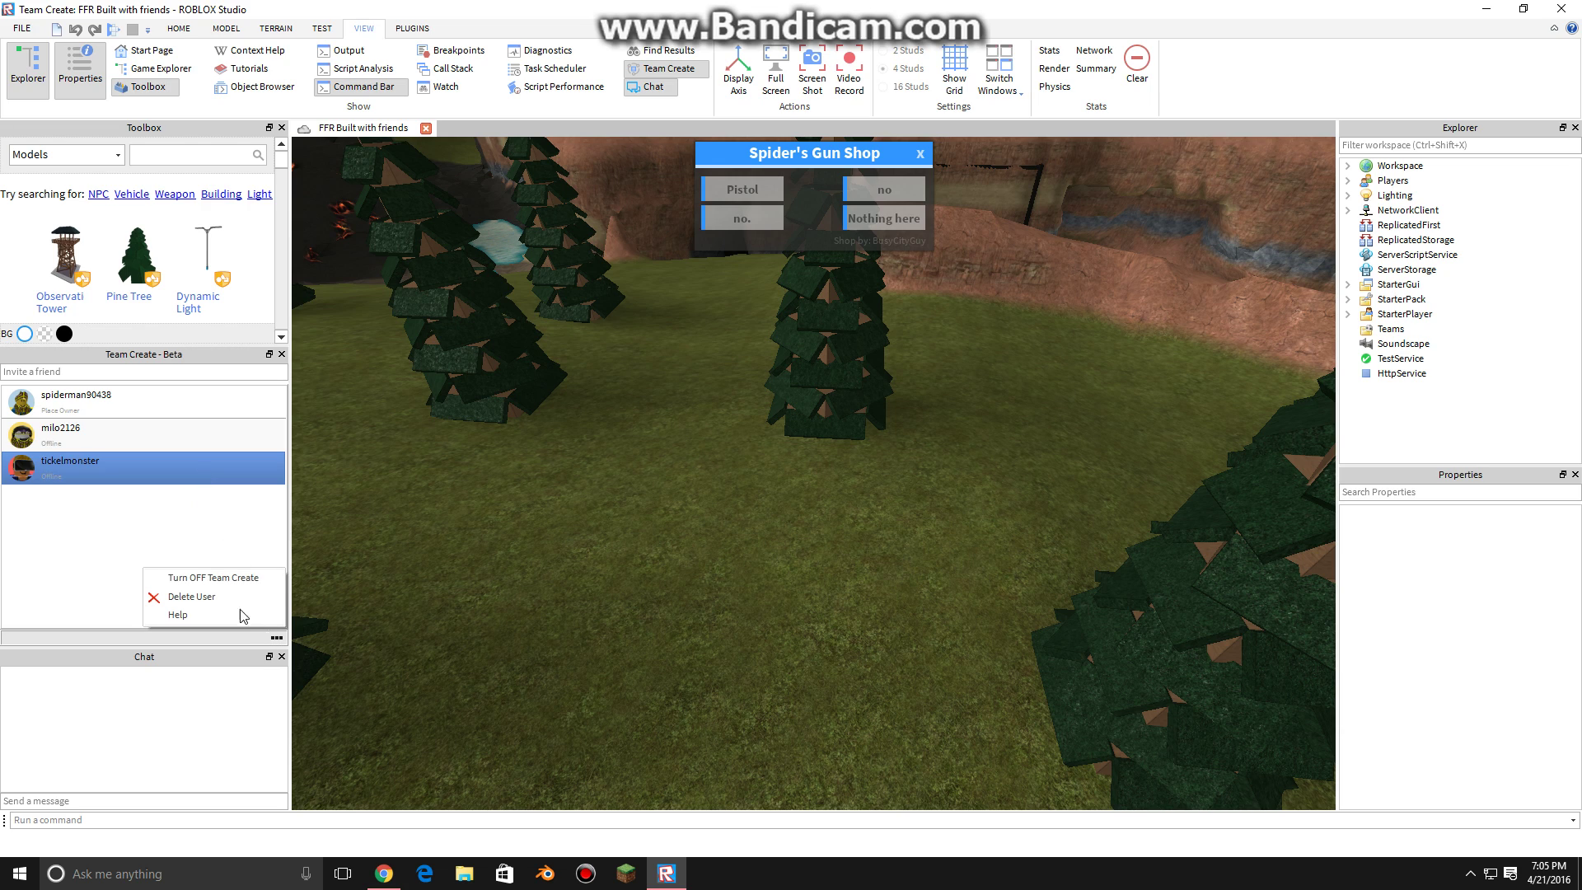
pyautogui.click(227, 602)
pyautogui.click(108, 519)
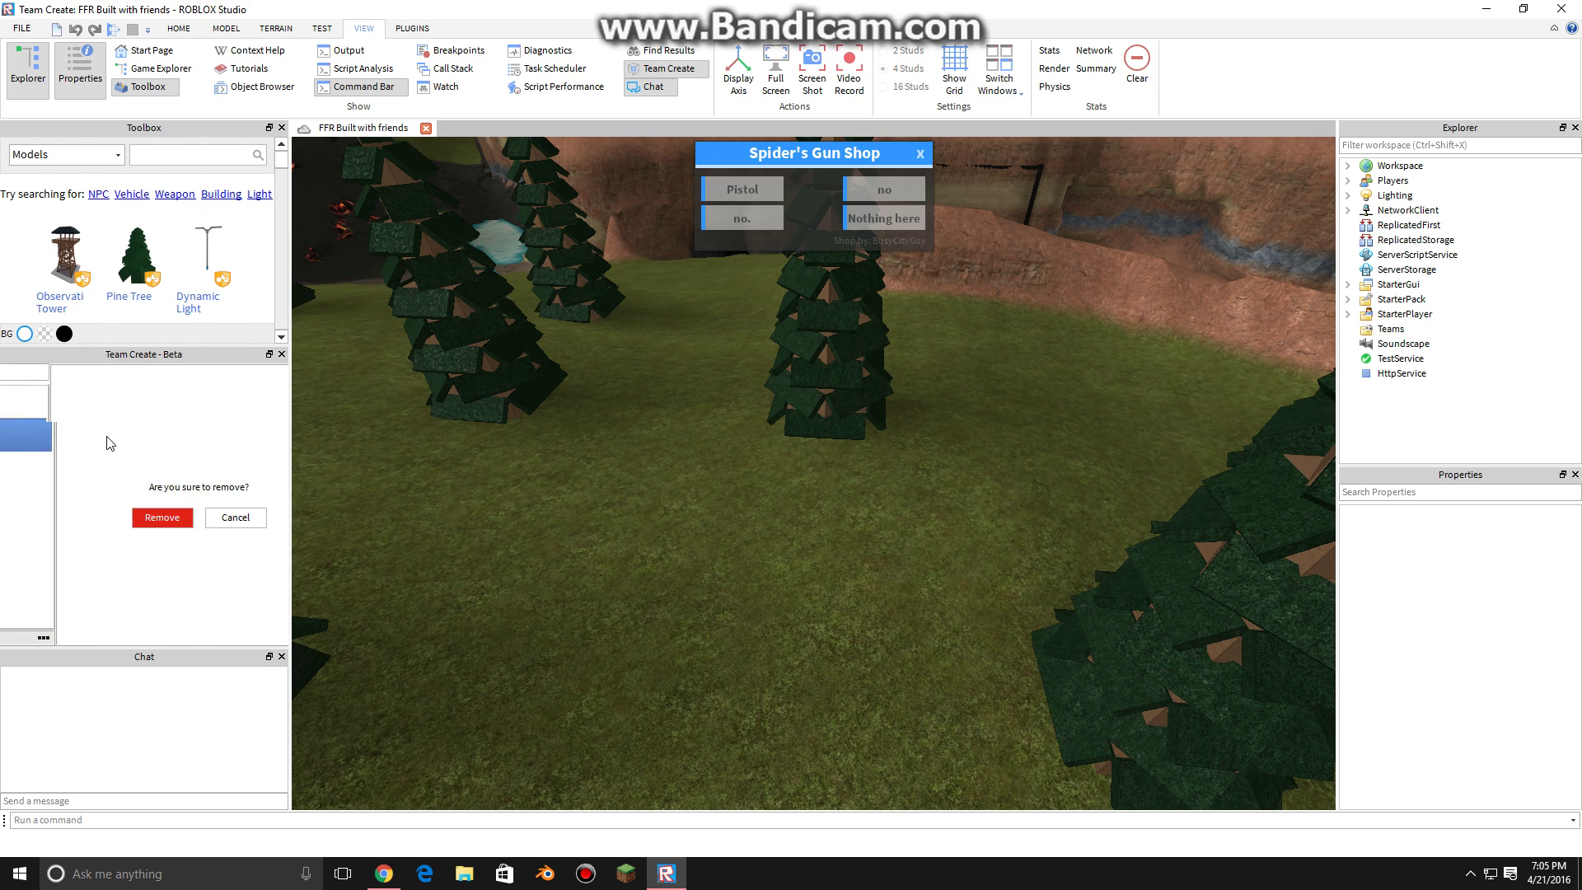
pyautogui.click(277, 639)
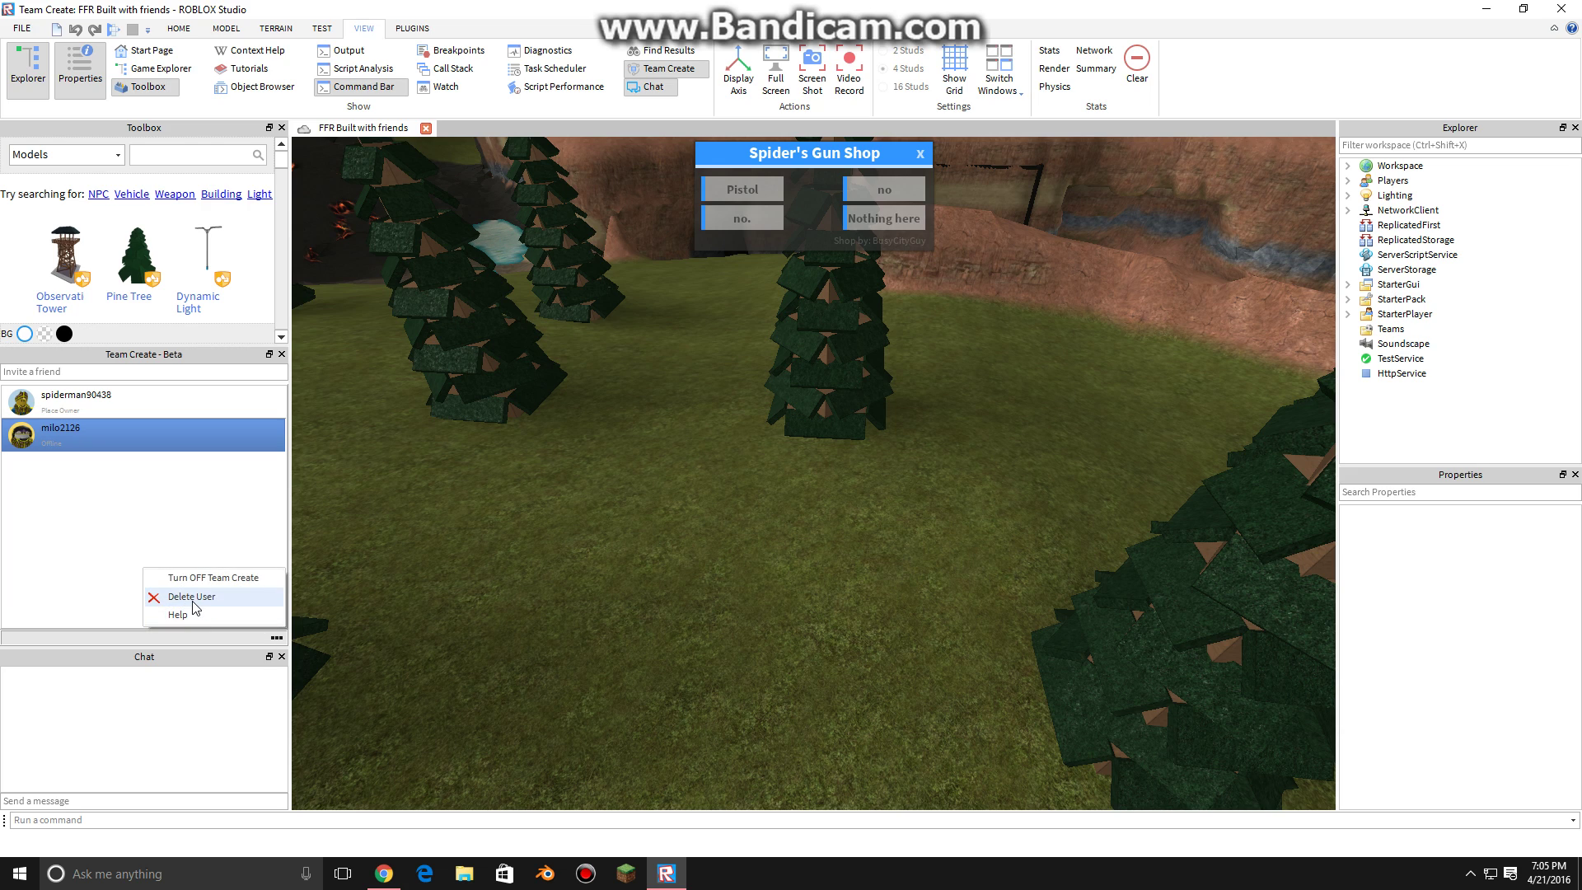
pyautogui.click(198, 603)
pyautogui.click(129, 517)
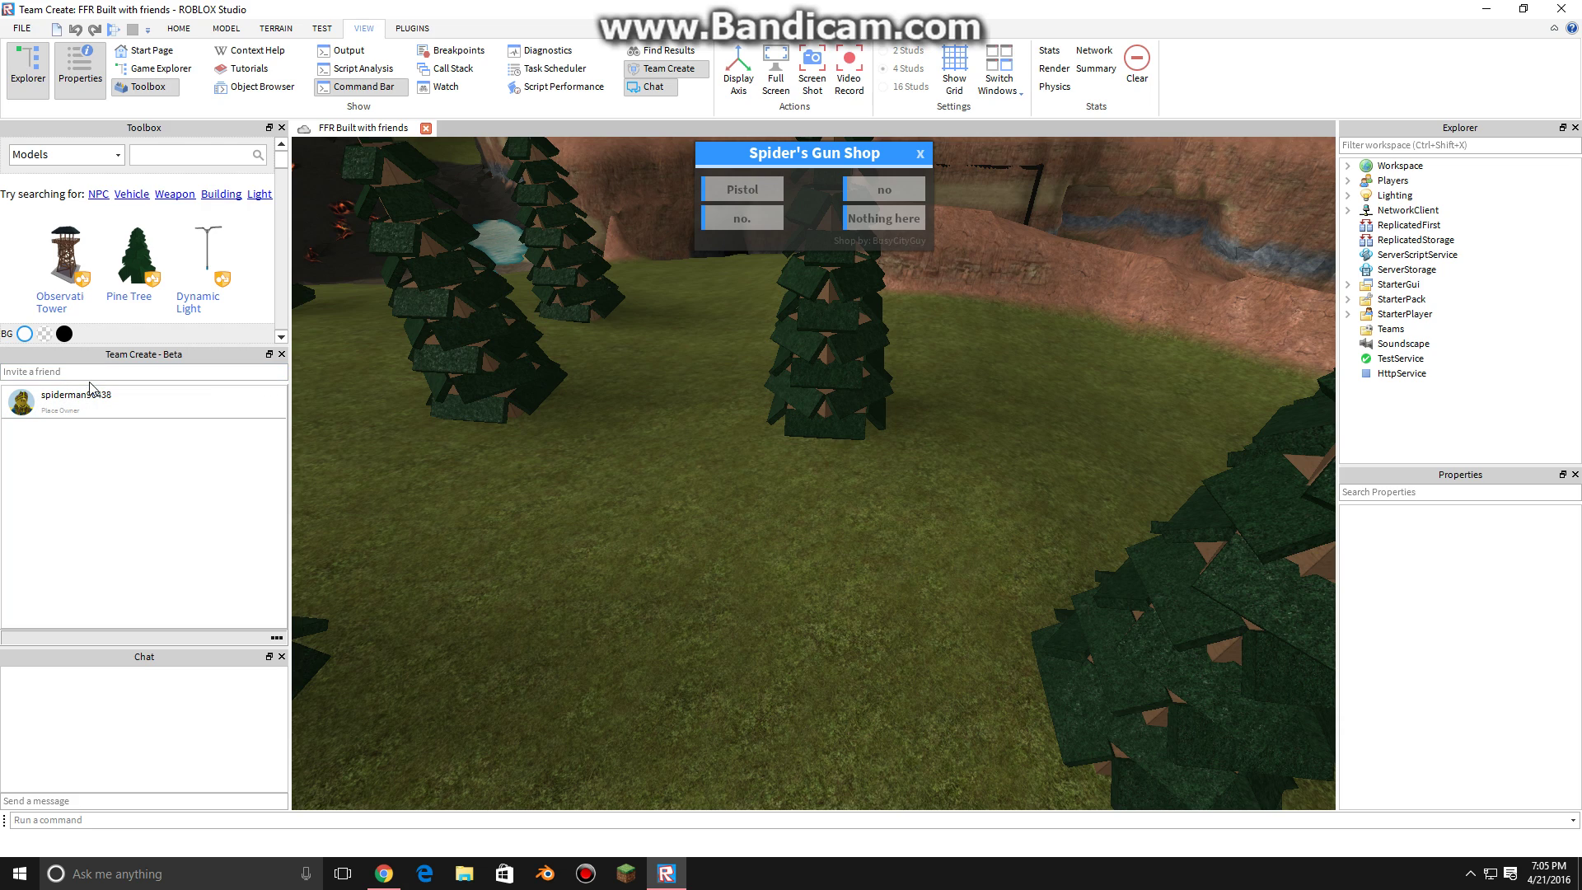
# Invite a friend to Team Create by entering the friend's username and picking the matching entry.
pyautogui.click(81, 375)
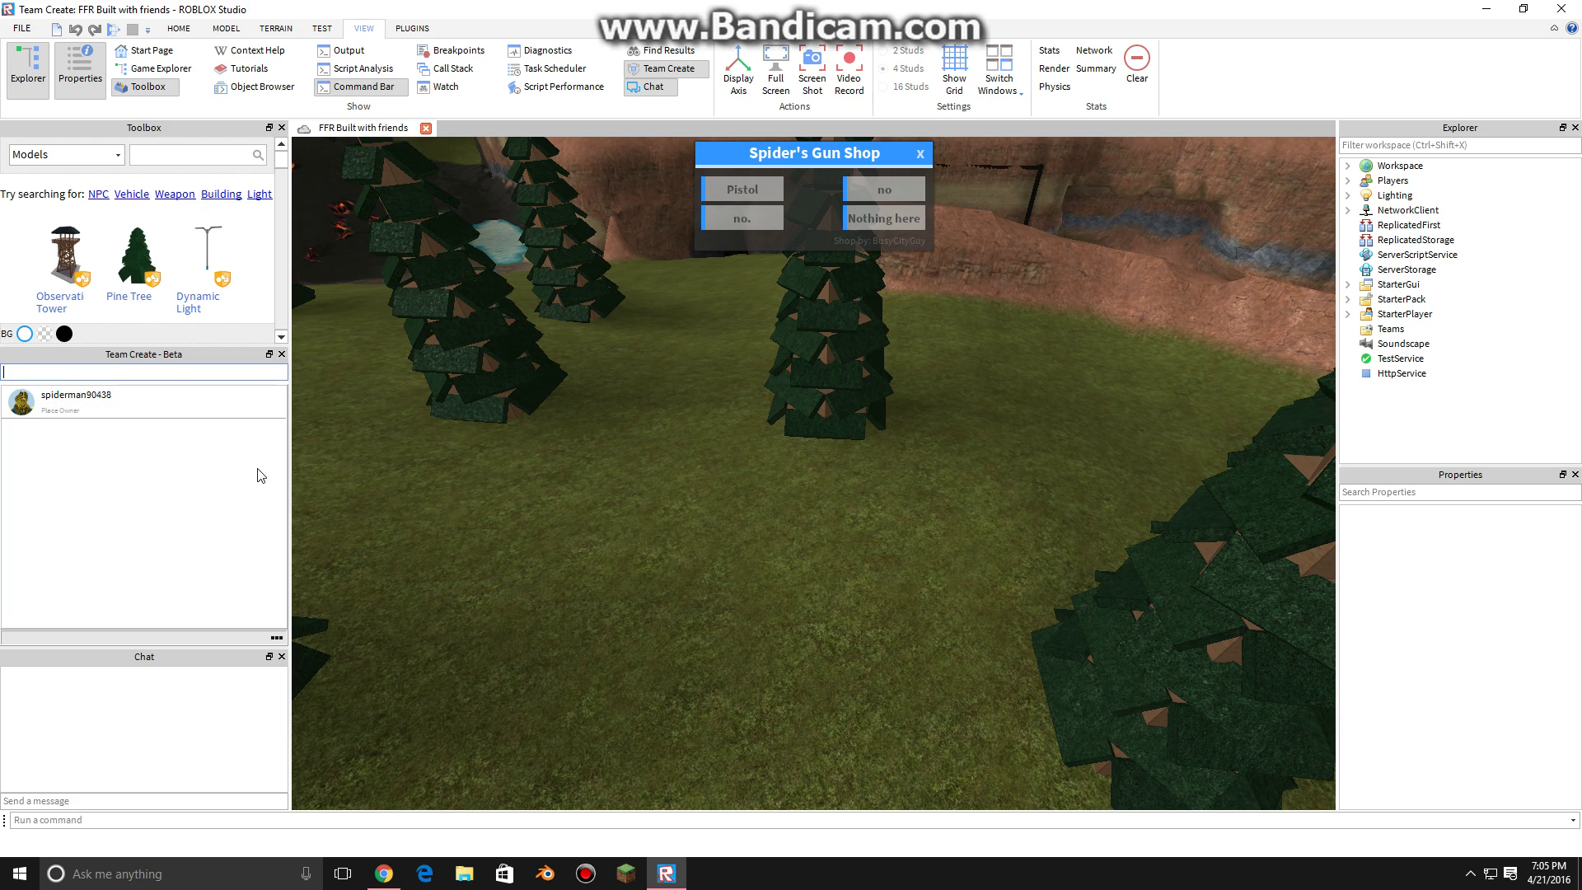
pyautogui.write('dinamite51')
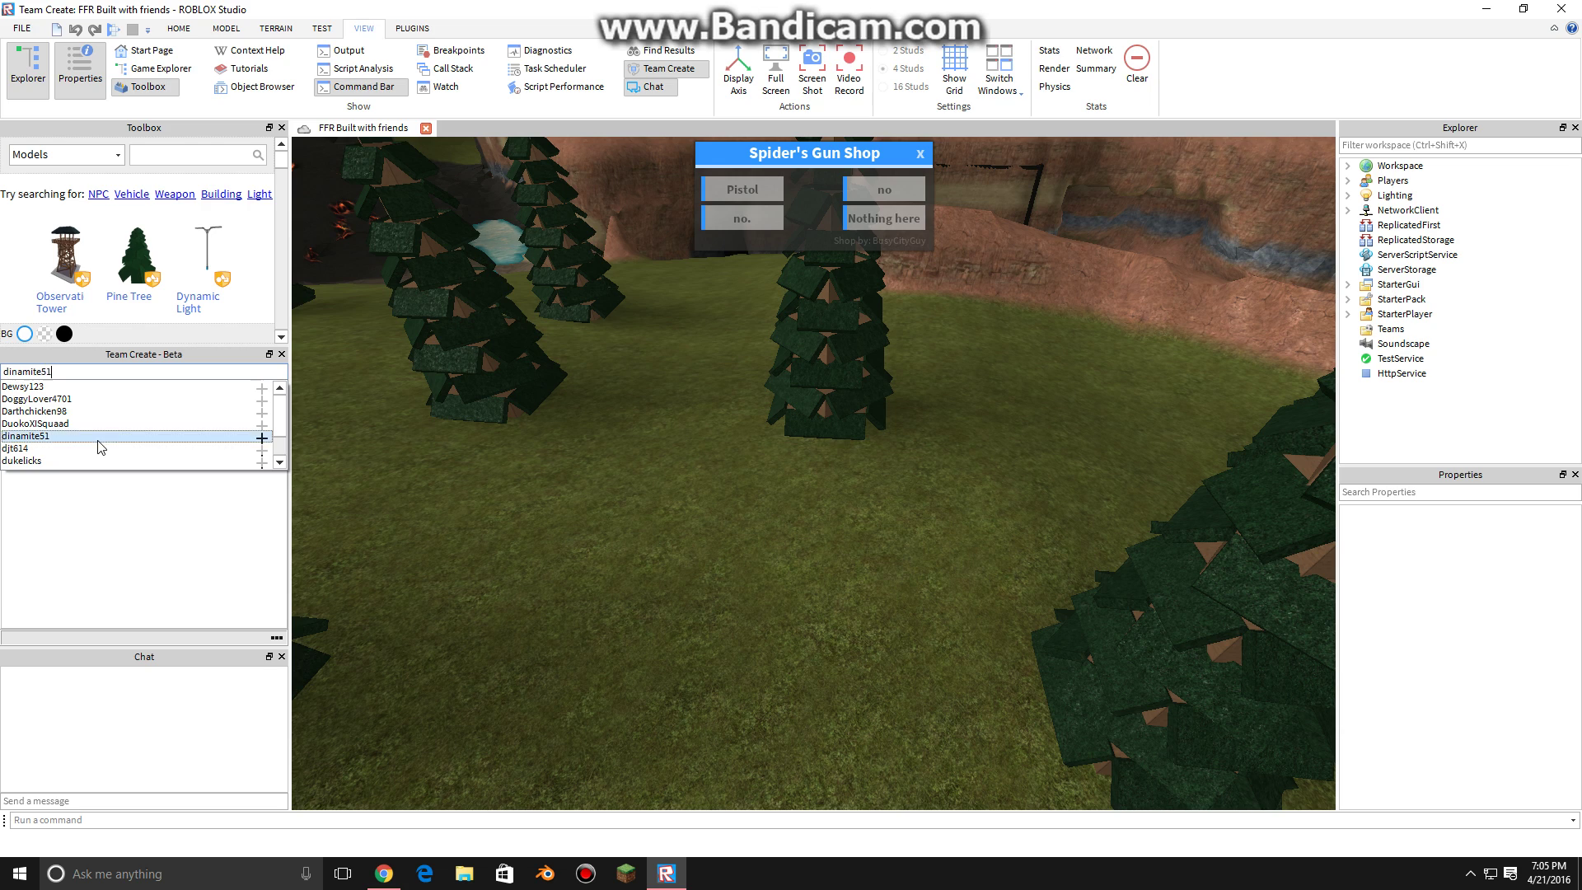
pyautogui.click(101, 436)
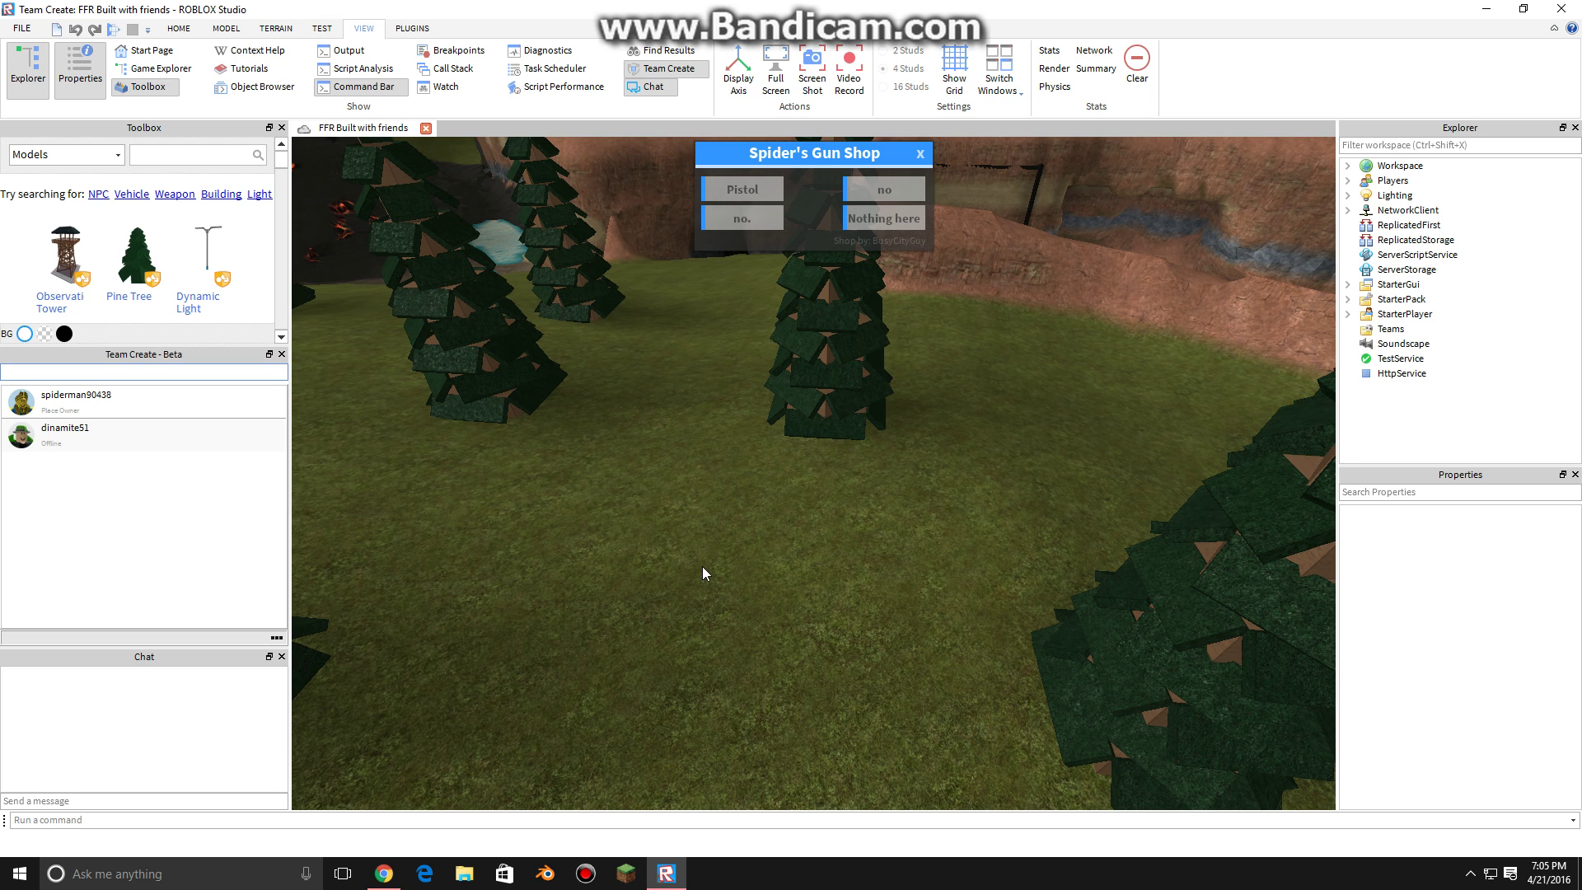
pyautogui.moveTo(713, 522); pyautogui.dragTo(712, 522, button='right')
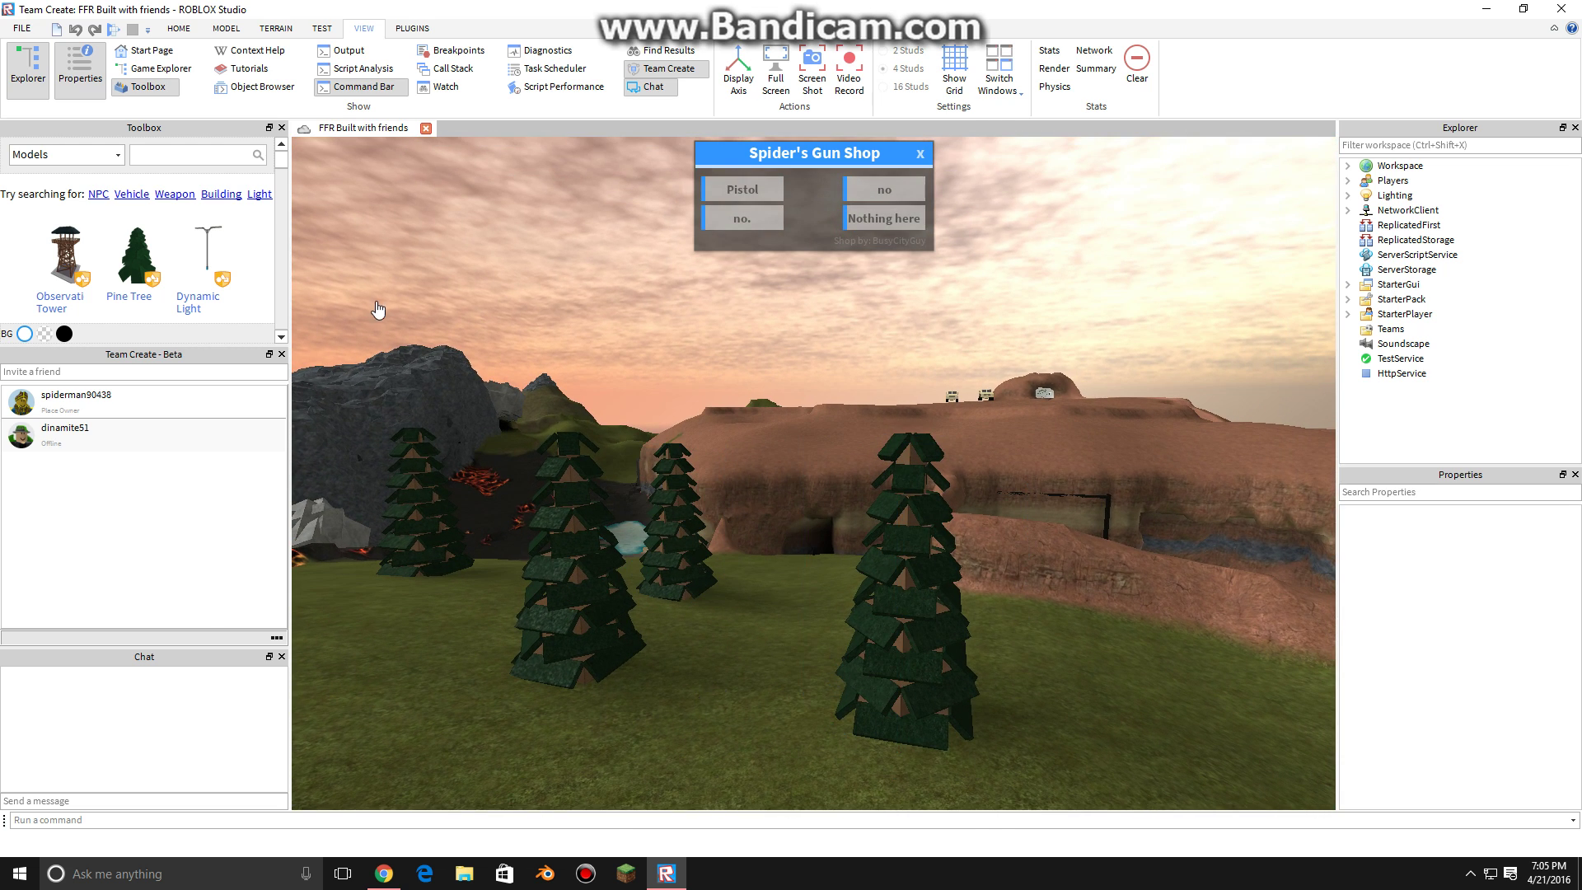
# Switch to the browser, find FFR Built with friends among the profile's creations, and open it for editing in Studio again.
pyautogui.hotkey('alt', 'Tab')
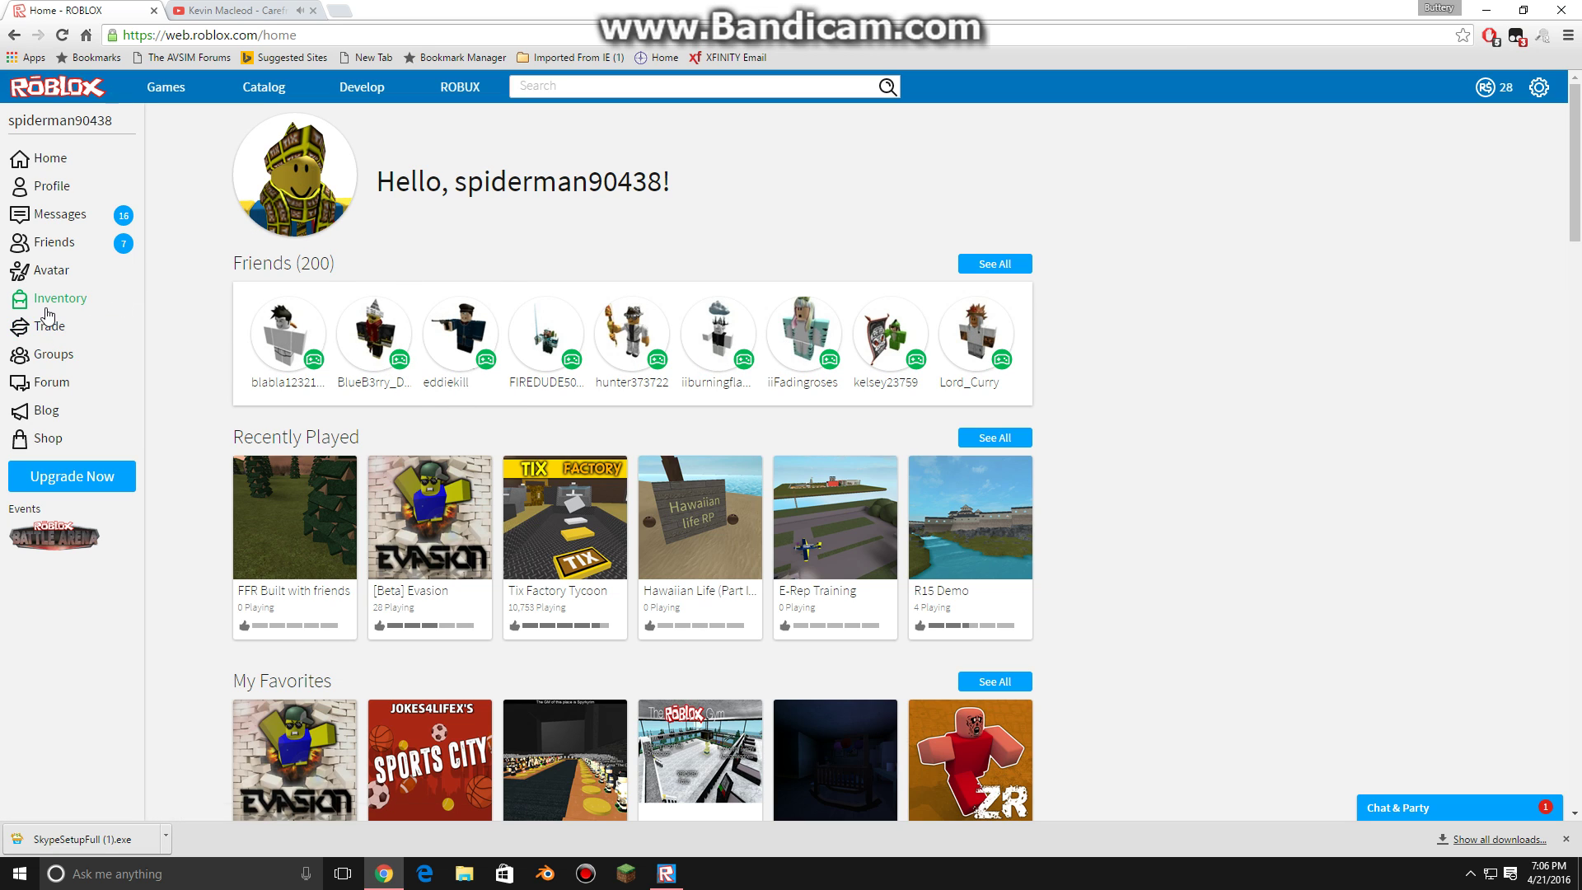
pyautogui.click(47, 188)
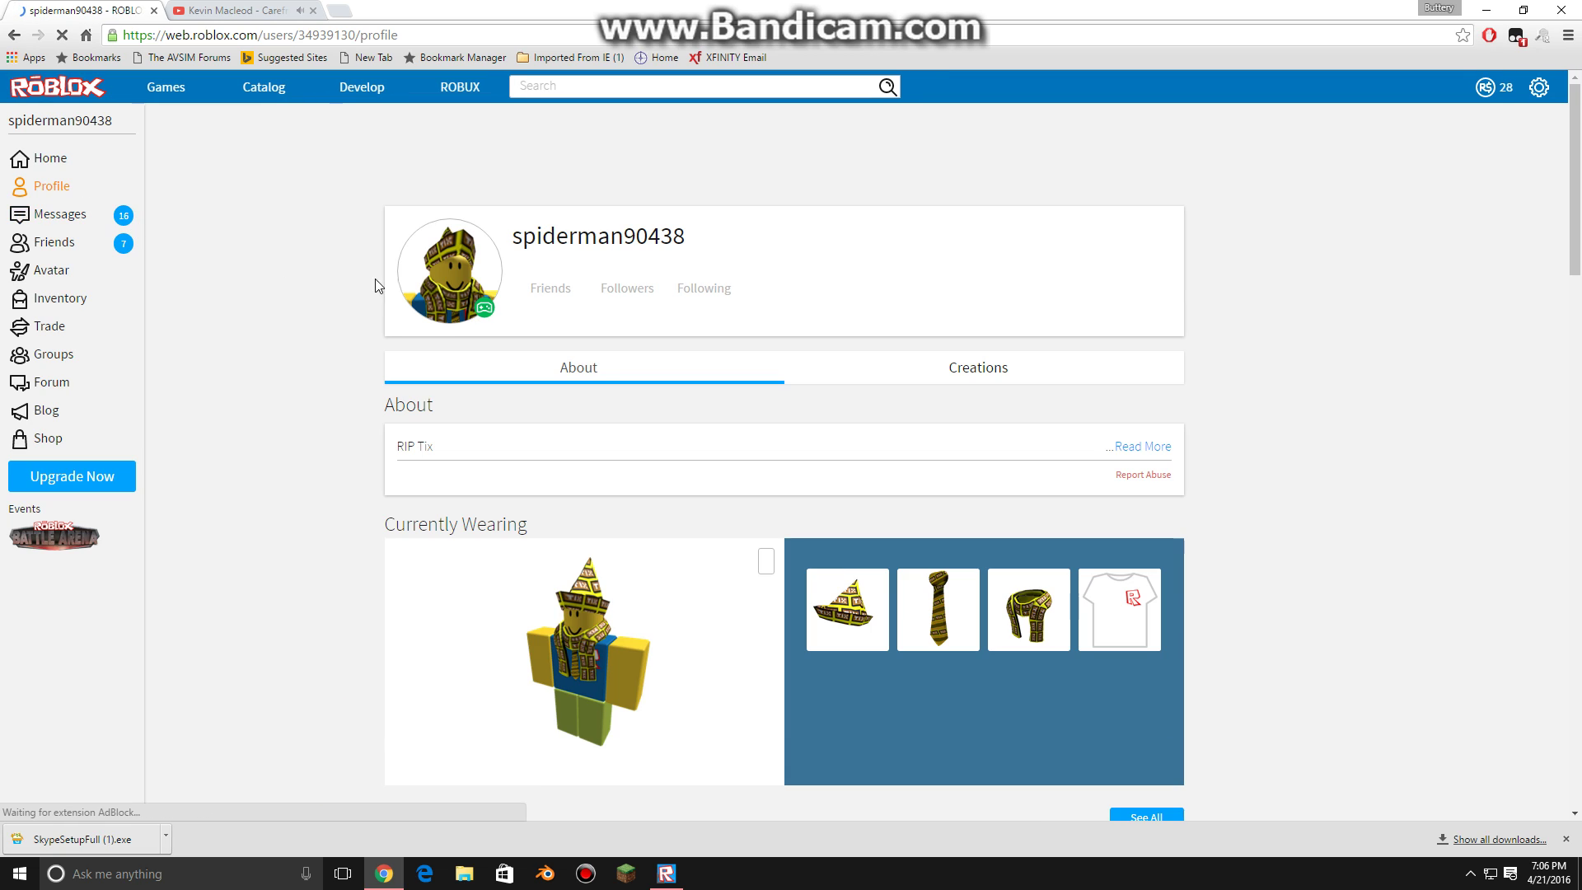
pyautogui.click(1022, 362)
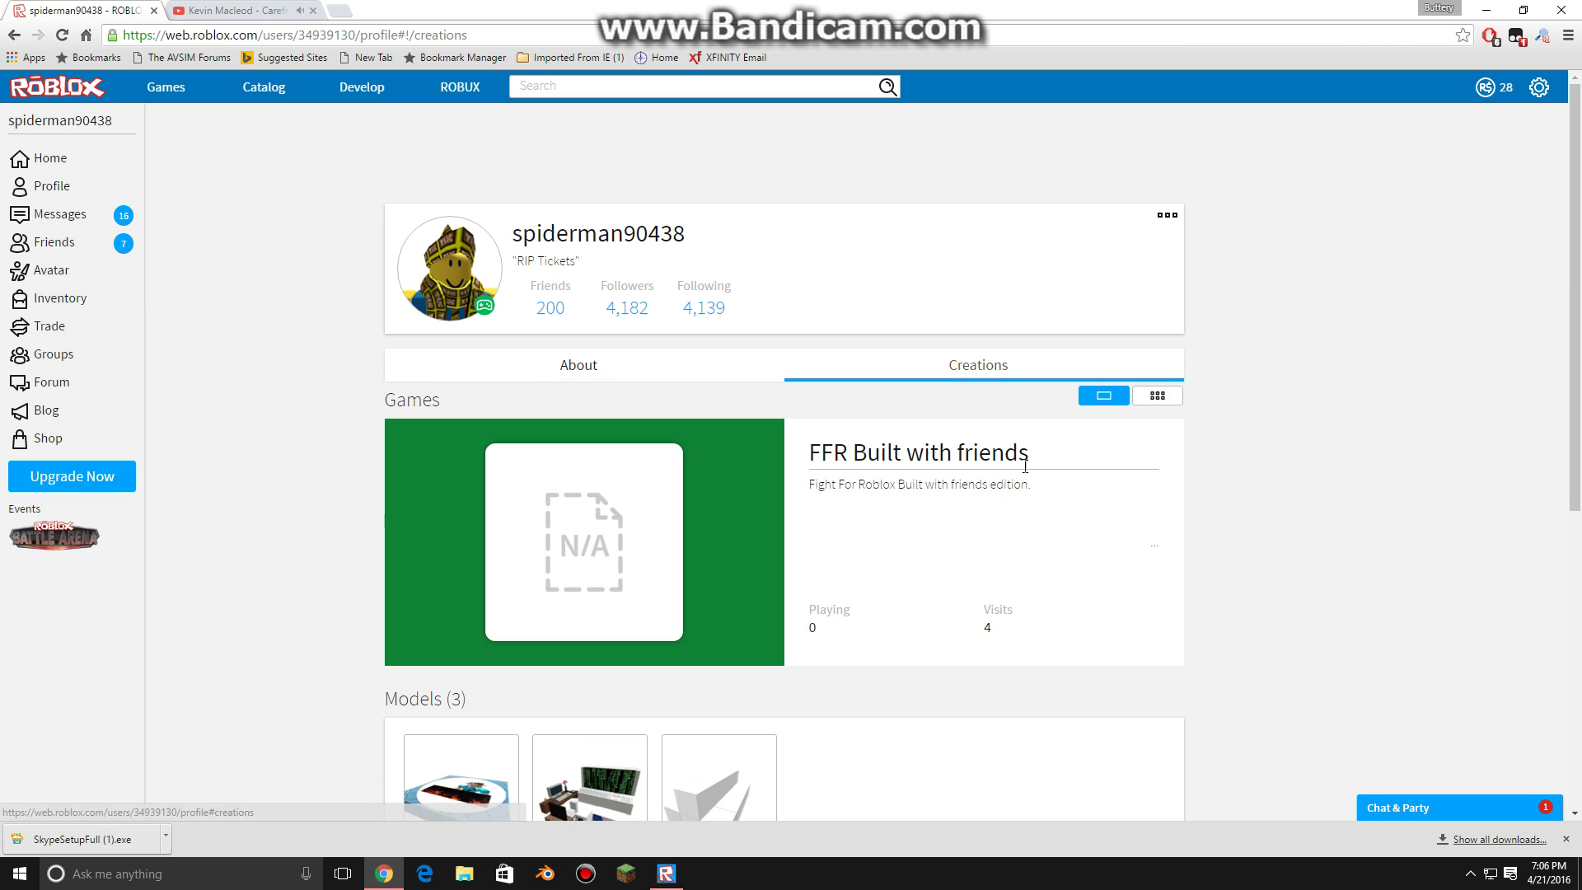
pyautogui.click(610, 536)
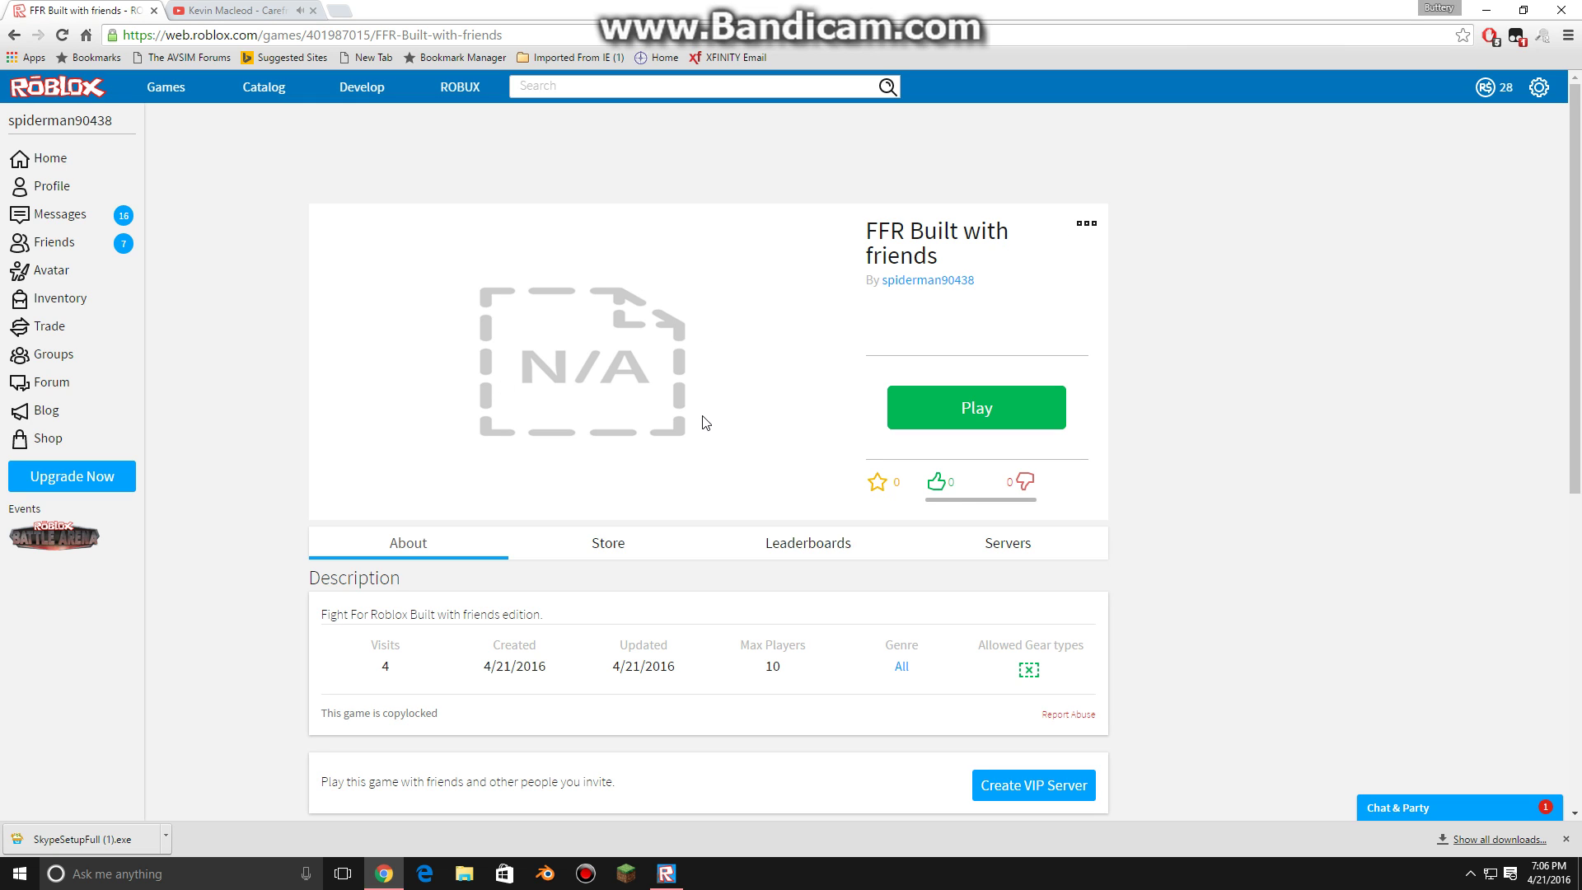
pyautogui.click(1088, 230)
pyautogui.click(1040, 297)
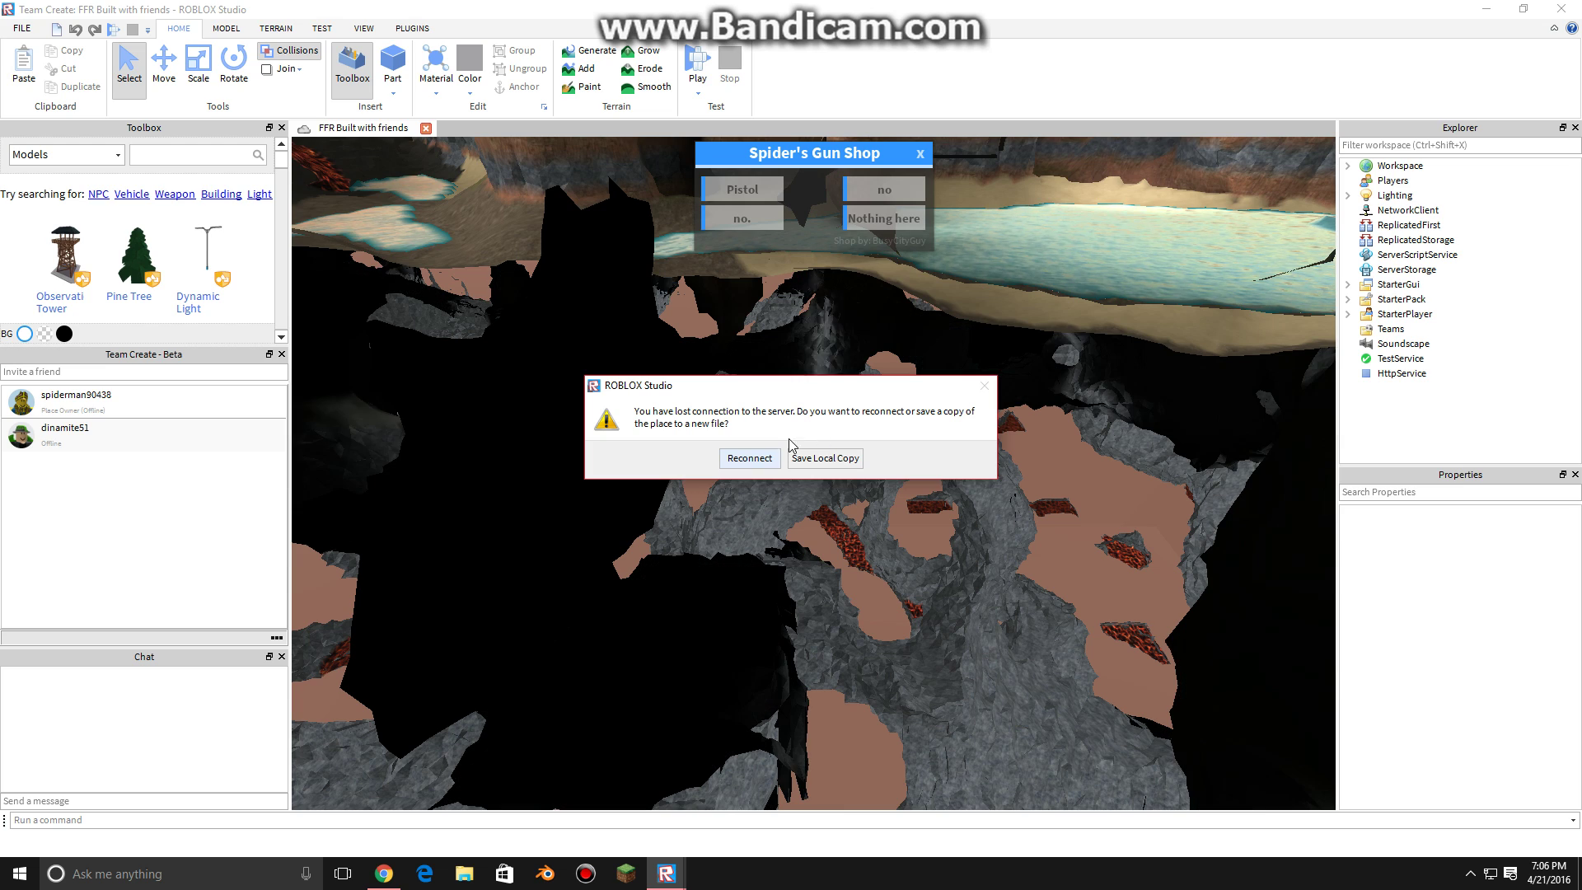
# Try reconnecting to the server, save a local copy of the place as d, and close the extra Studio window.
pyautogui.click(750, 458)
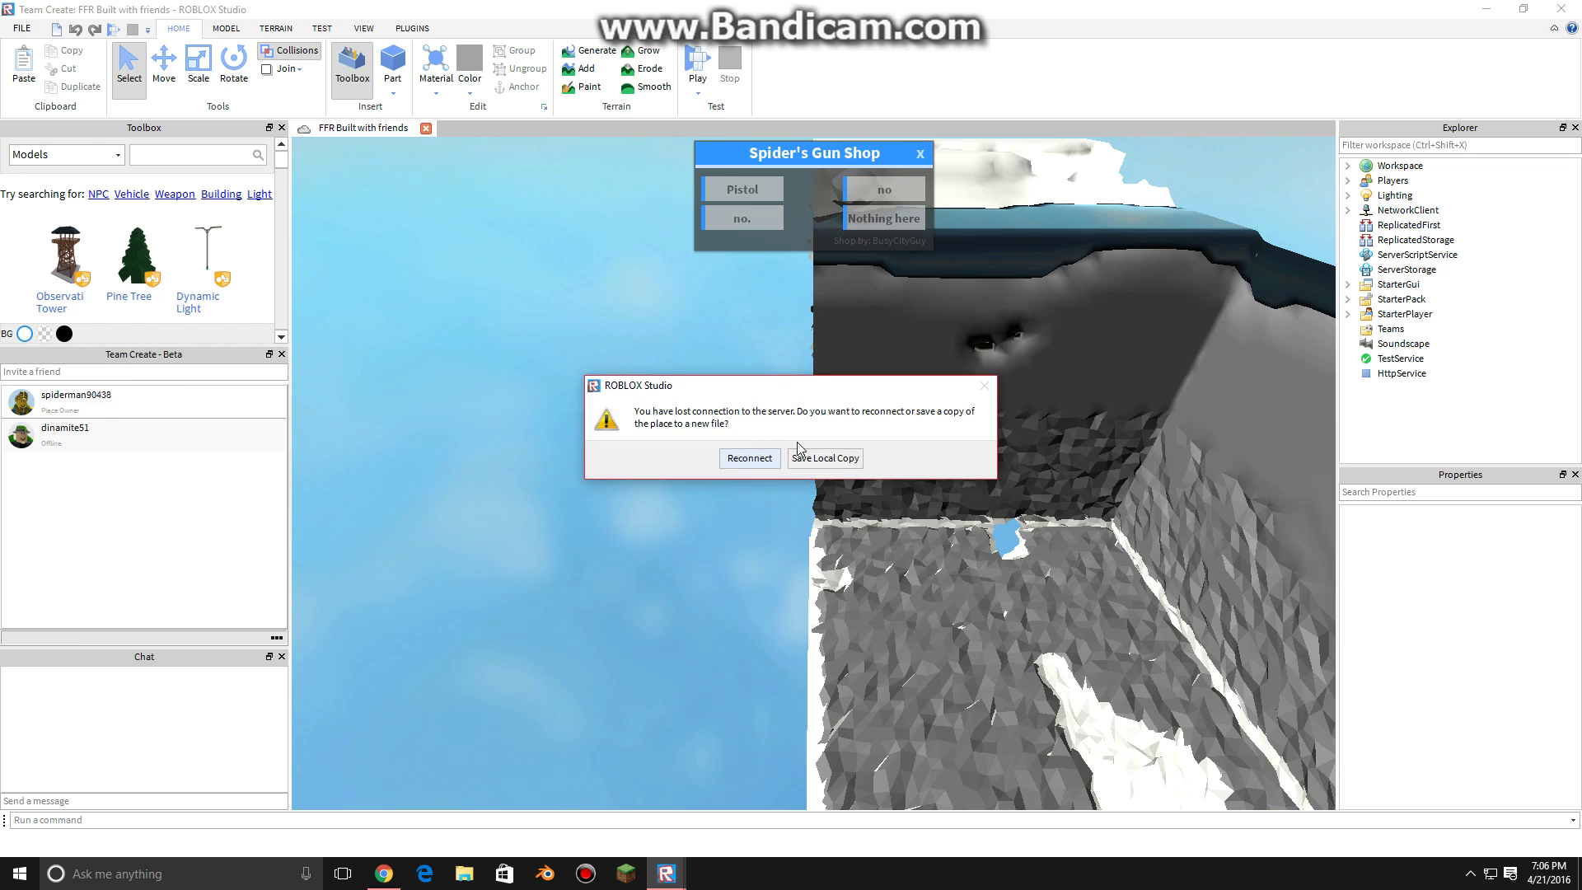
pyautogui.click(821, 454)
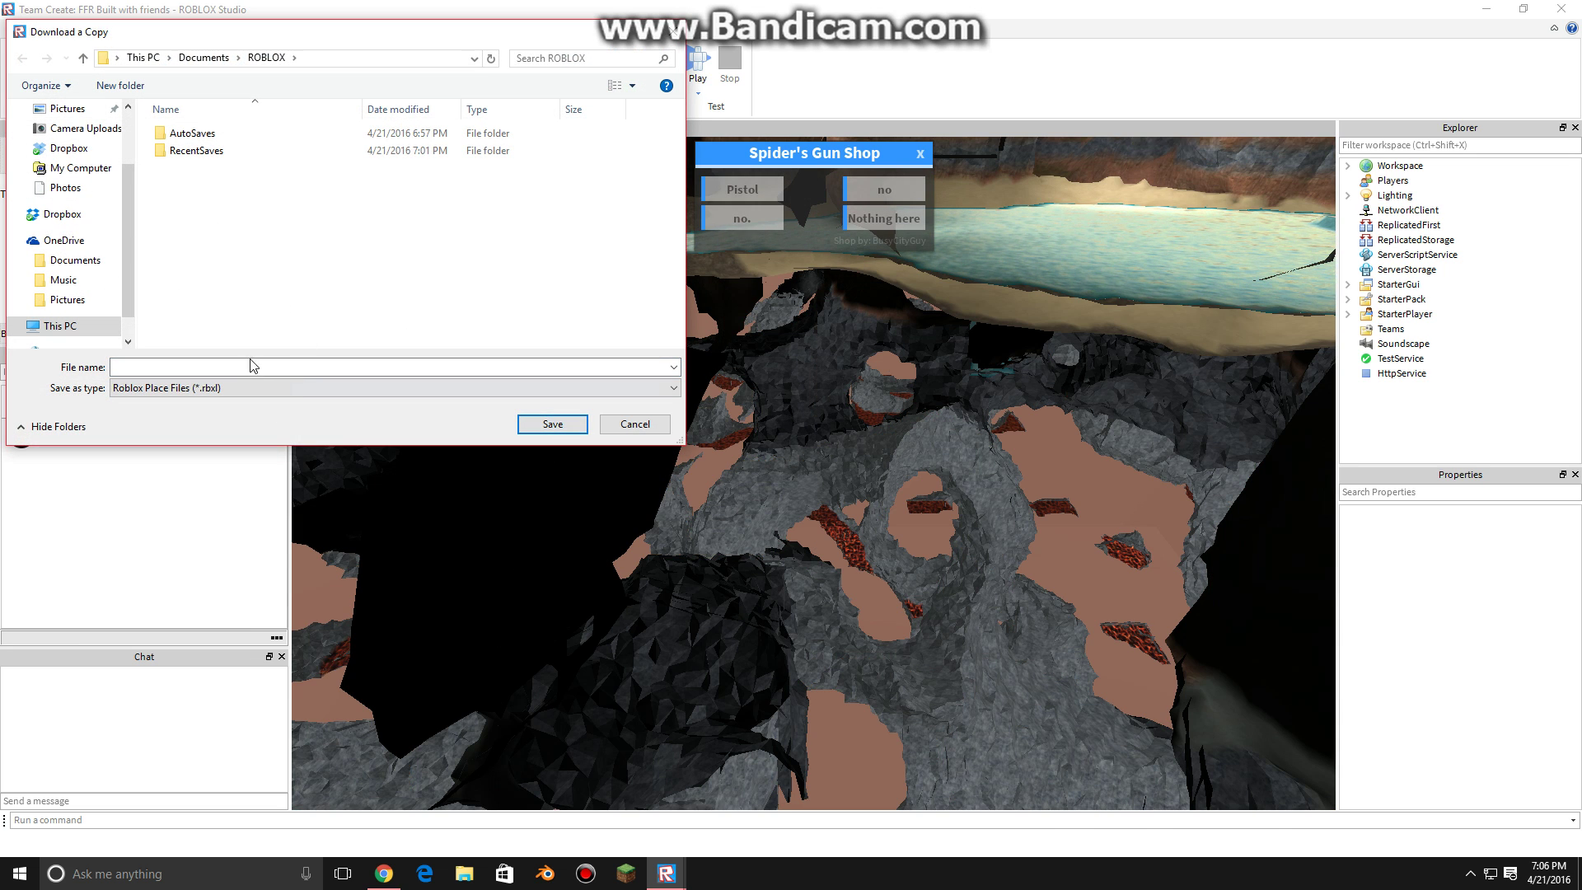
pyautogui.write('d')
pyautogui.click(550, 424)
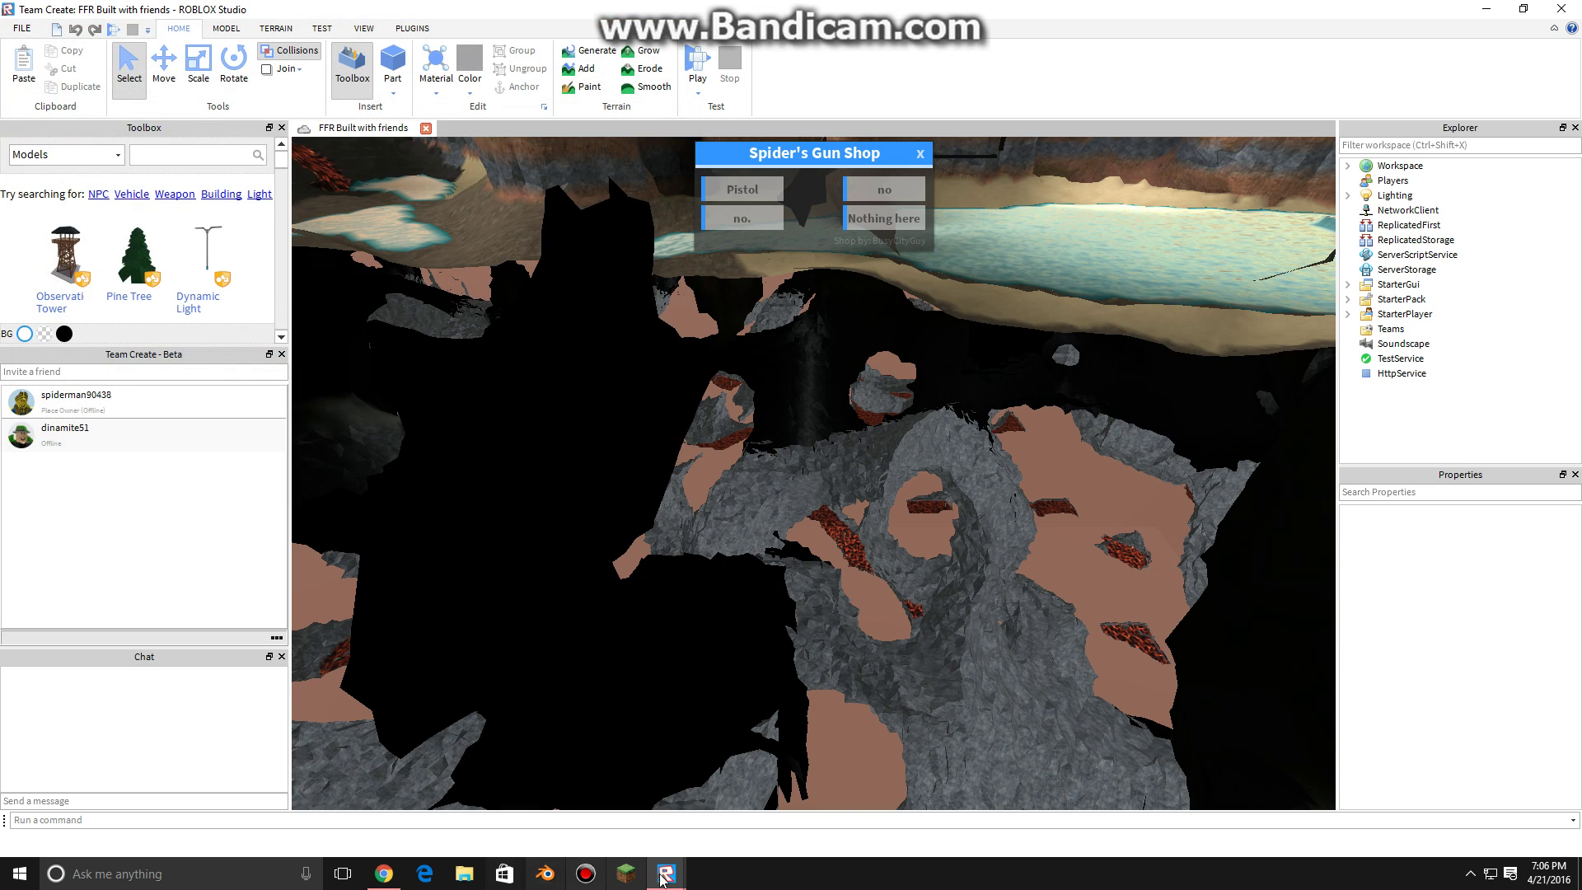
pyautogui.moveTo(665, 873)
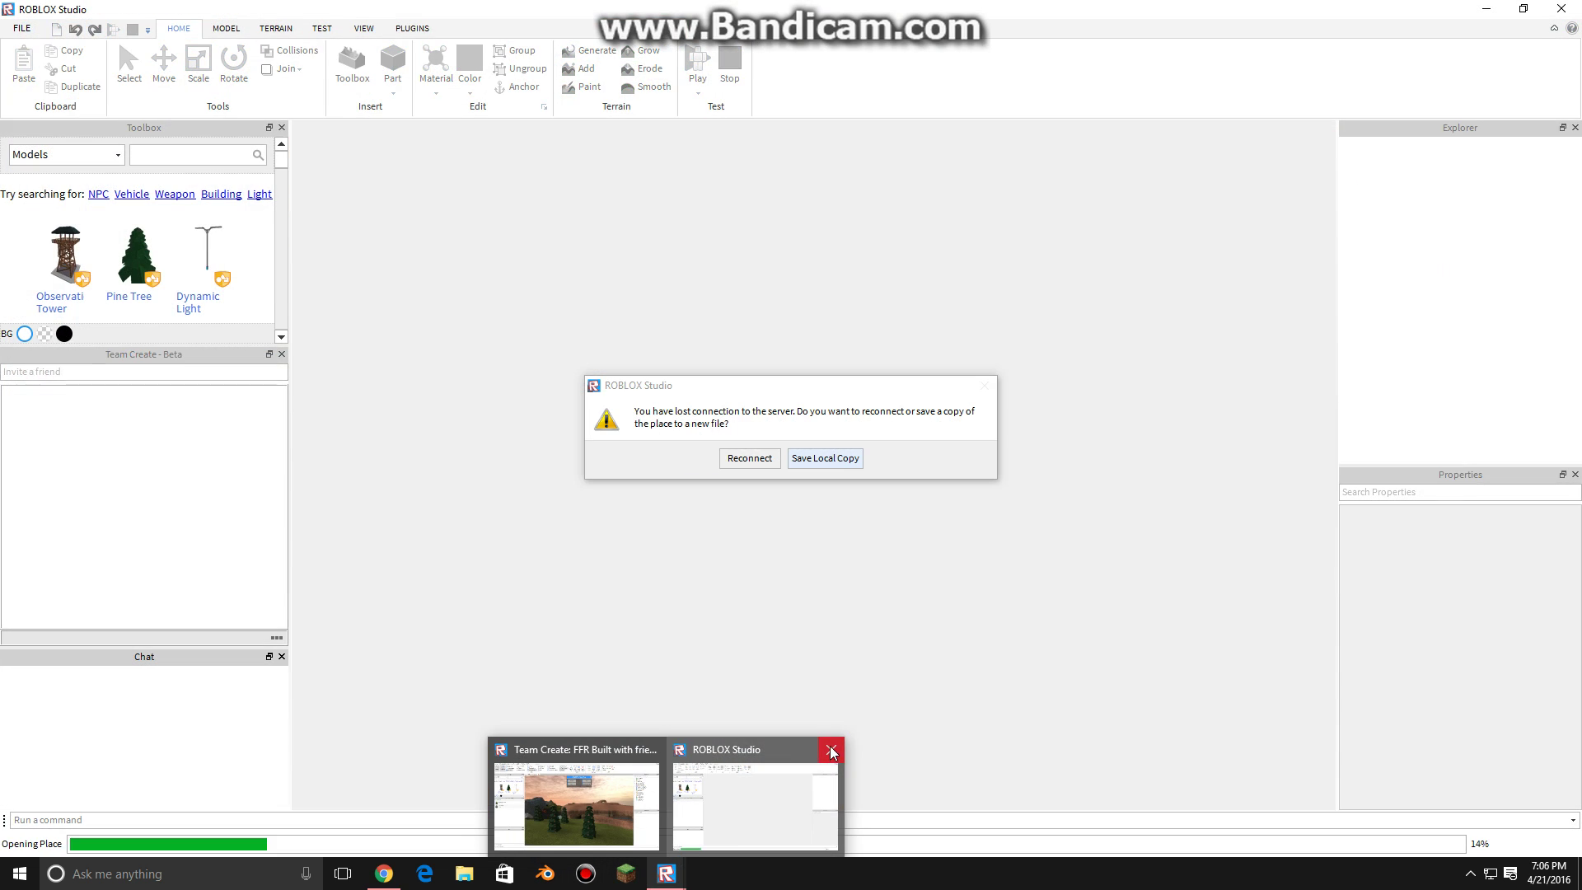
pyautogui.click(831, 751)
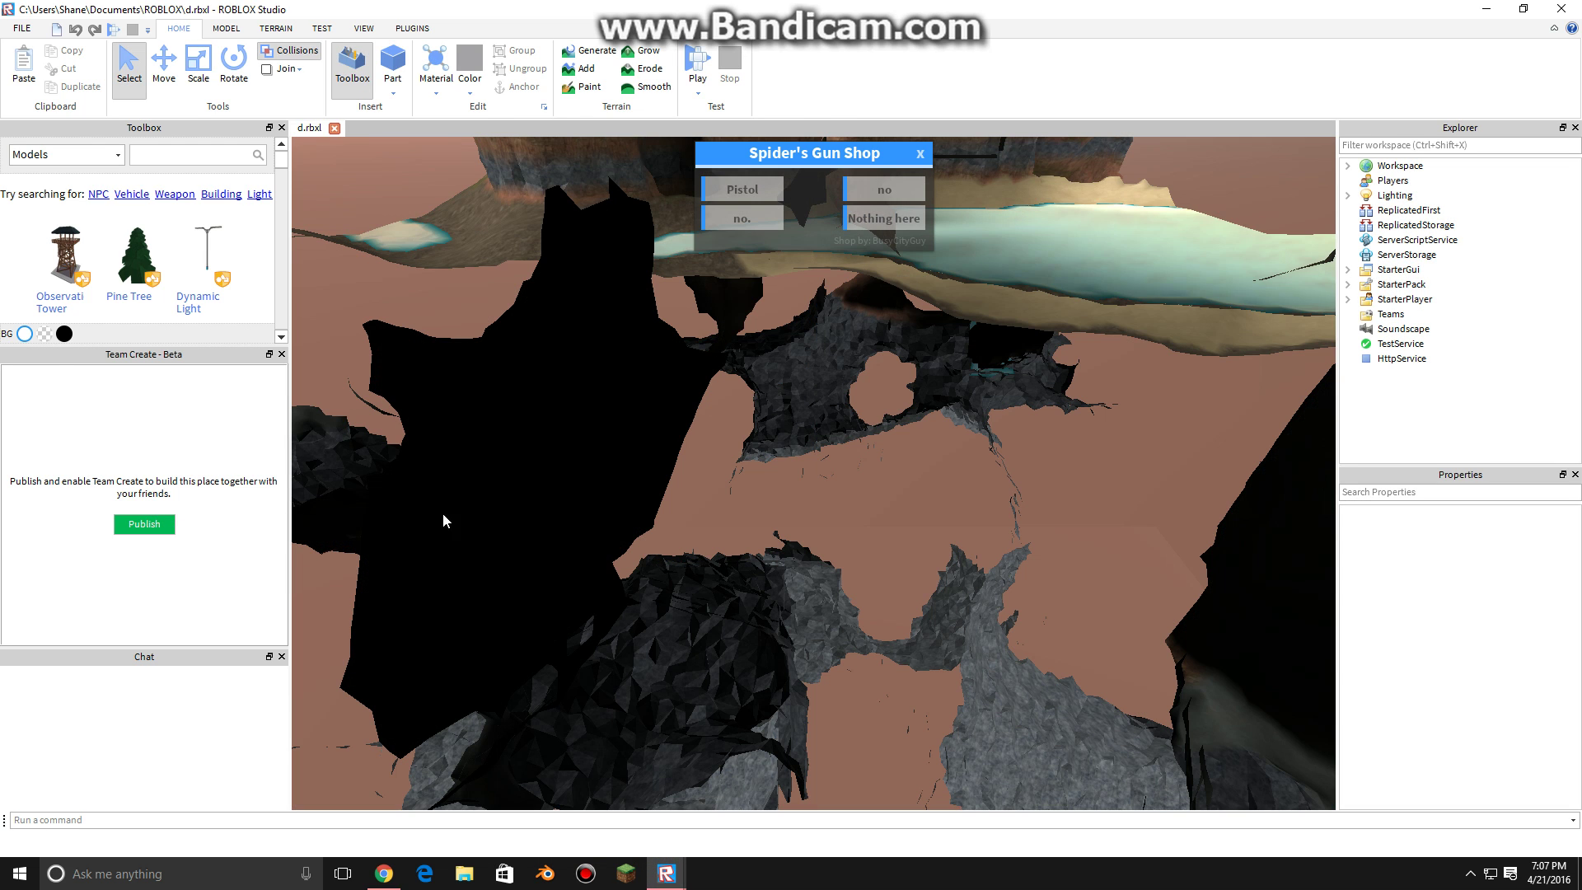
# Fly through the local copy of the place to examine its river, pine forest, rocks and lava terrain.
pyautogui.moveTo(443, 514); pyautogui.dragTo(301, 716, button='right')
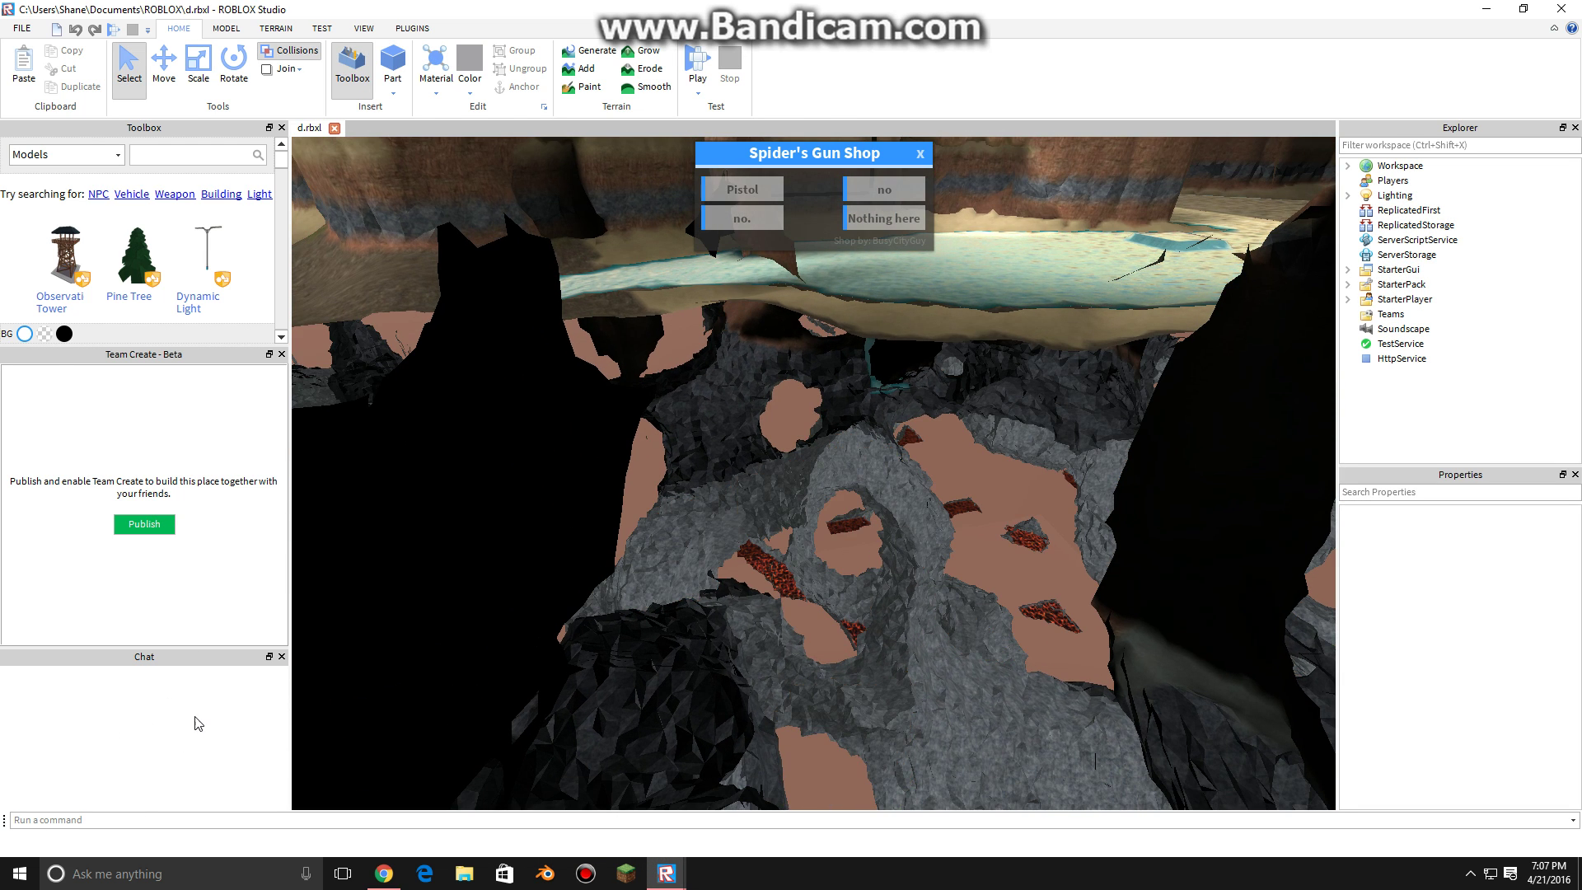
pyautogui.moveTo(812, 458); pyautogui.dragTo(674, 537, button='right')
pyautogui.press('w')
pyautogui.press('s')
pyautogui.press('s')
pyautogui.press('d')
pyautogui.press('a')
pyautogui.press('s')
pyautogui.press('d')
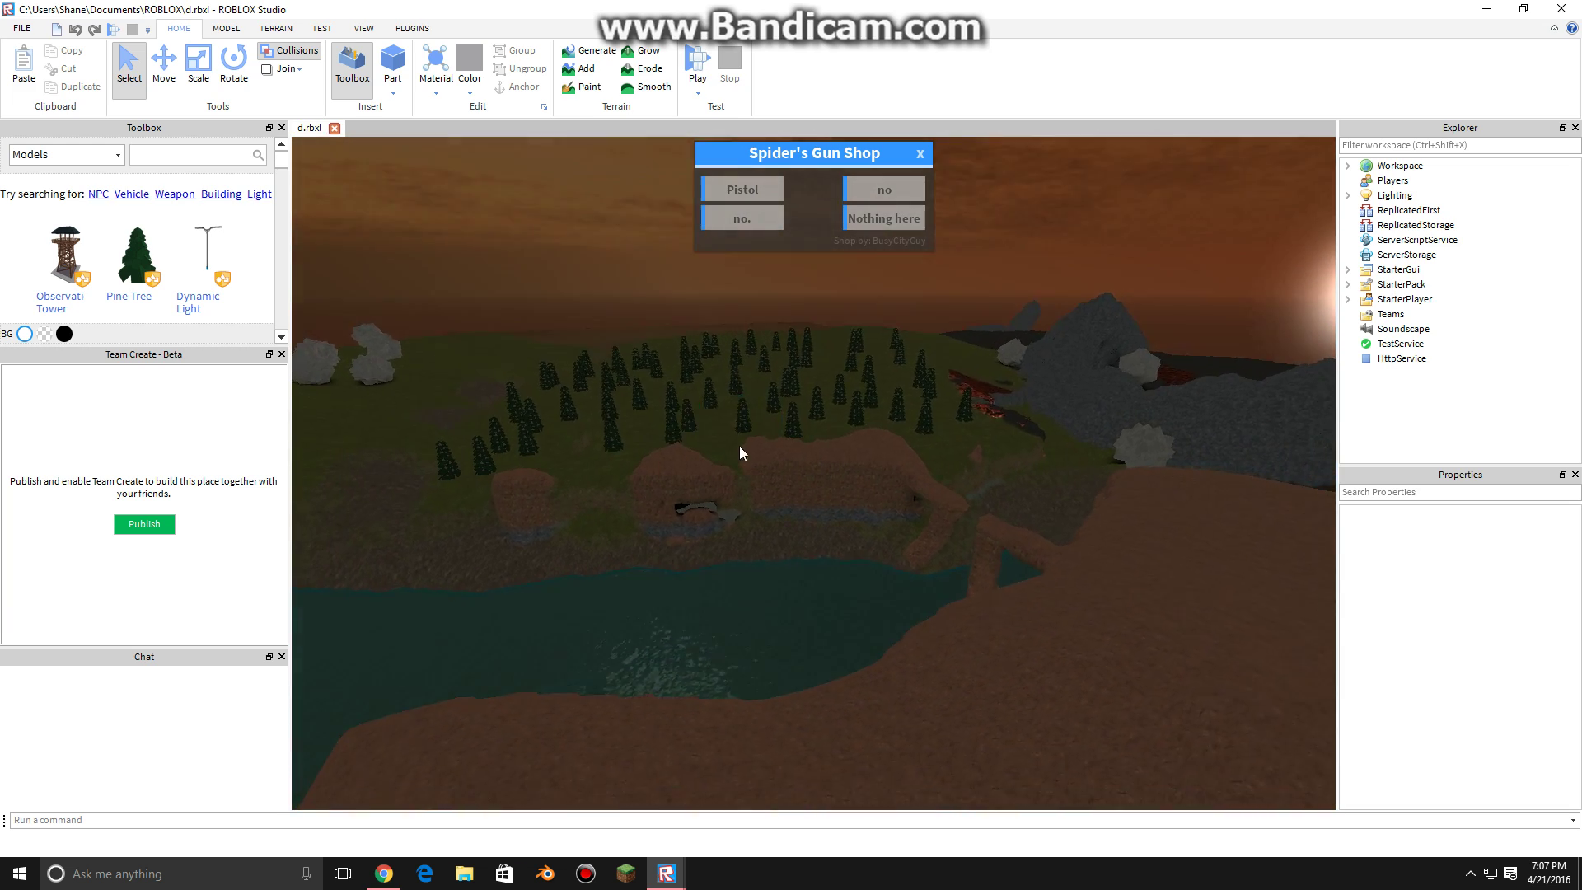
pyautogui.moveTo(900, 515)
pyautogui.mouseDown(button='right')
pyautogui.moveTo(922, 505)
pyautogui.moveTo(904, 504)
pyautogui.mouseUp(button='right')
pyautogui.press('w')
pyautogui.press('w')
pyautogui.press('s')
pyautogui.press('d')
pyautogui.press('w')
pyautogui.press('w')
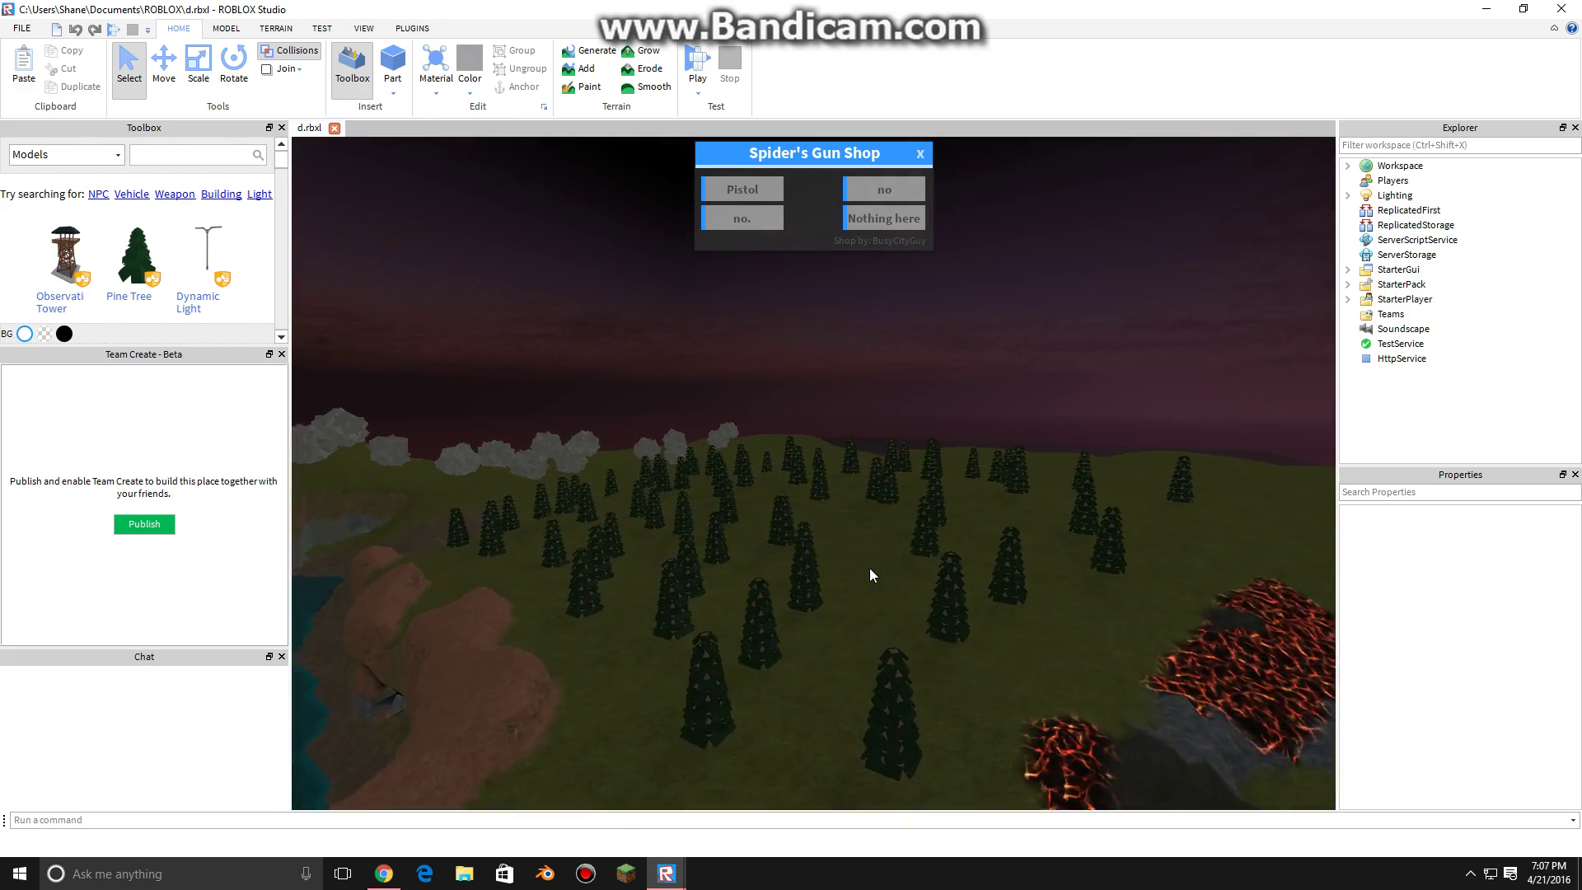
pyautogui.moveTo(867, 569); pyautogui.dragTo(870, 568, button='right')
pyautogui.press('s')
pyautogui.press('w')
pyautogui.press('w')
pyautogui.moveTo(631, 461); pyautogui.dragTo(632, 461, button='right')
pyautogui.press('w')
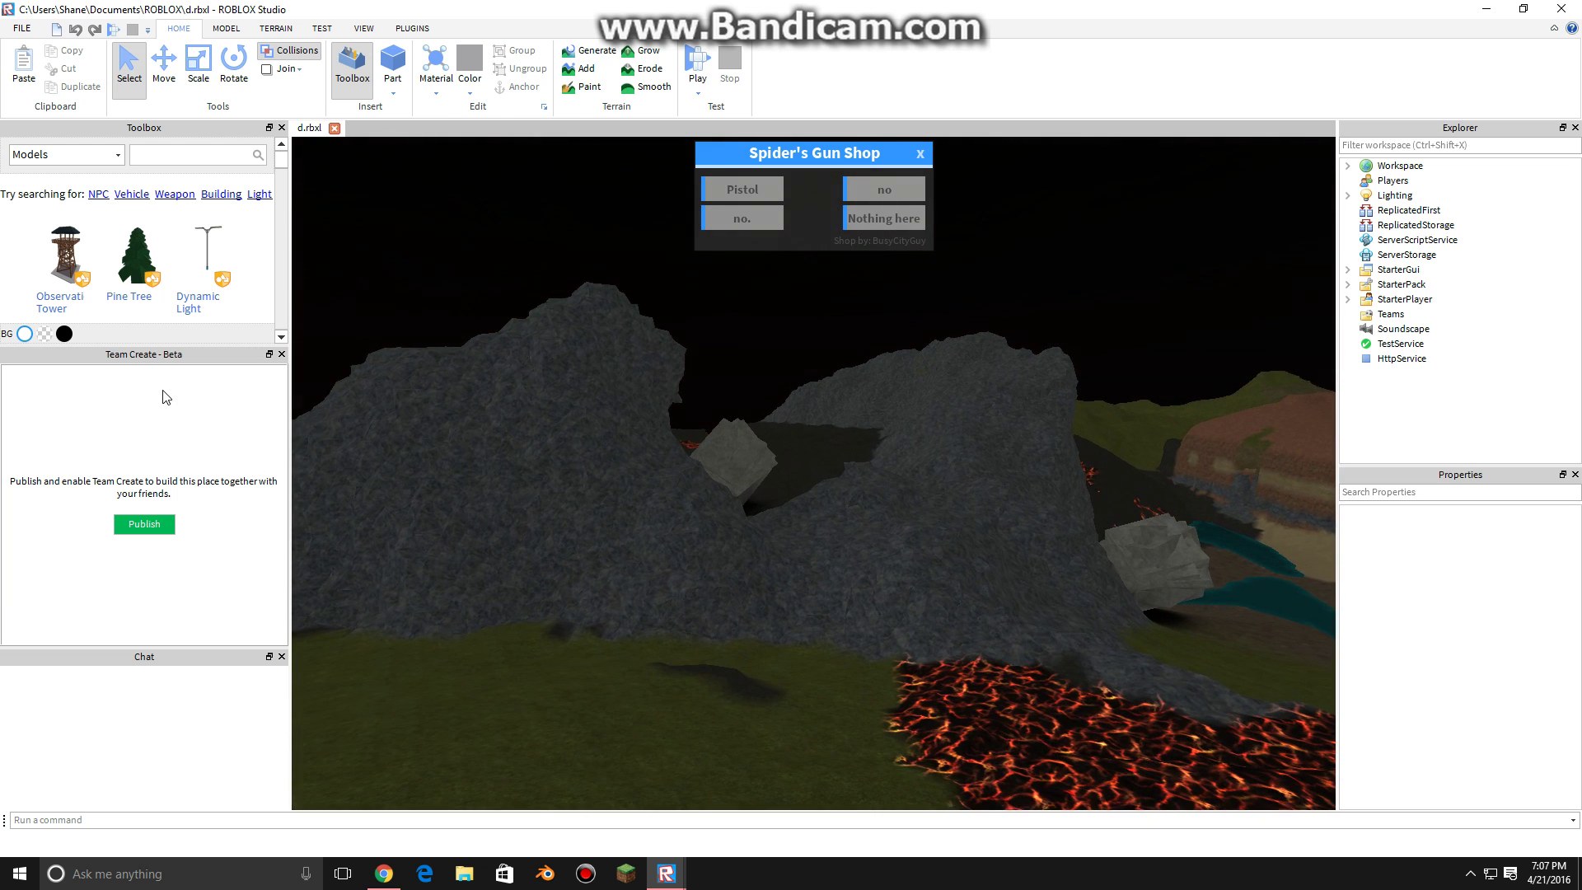
# Start publishing d.rbxl for Team Create, cancel the publishing, and close Studio without saving changes.
pyautogui.click(145, 525)
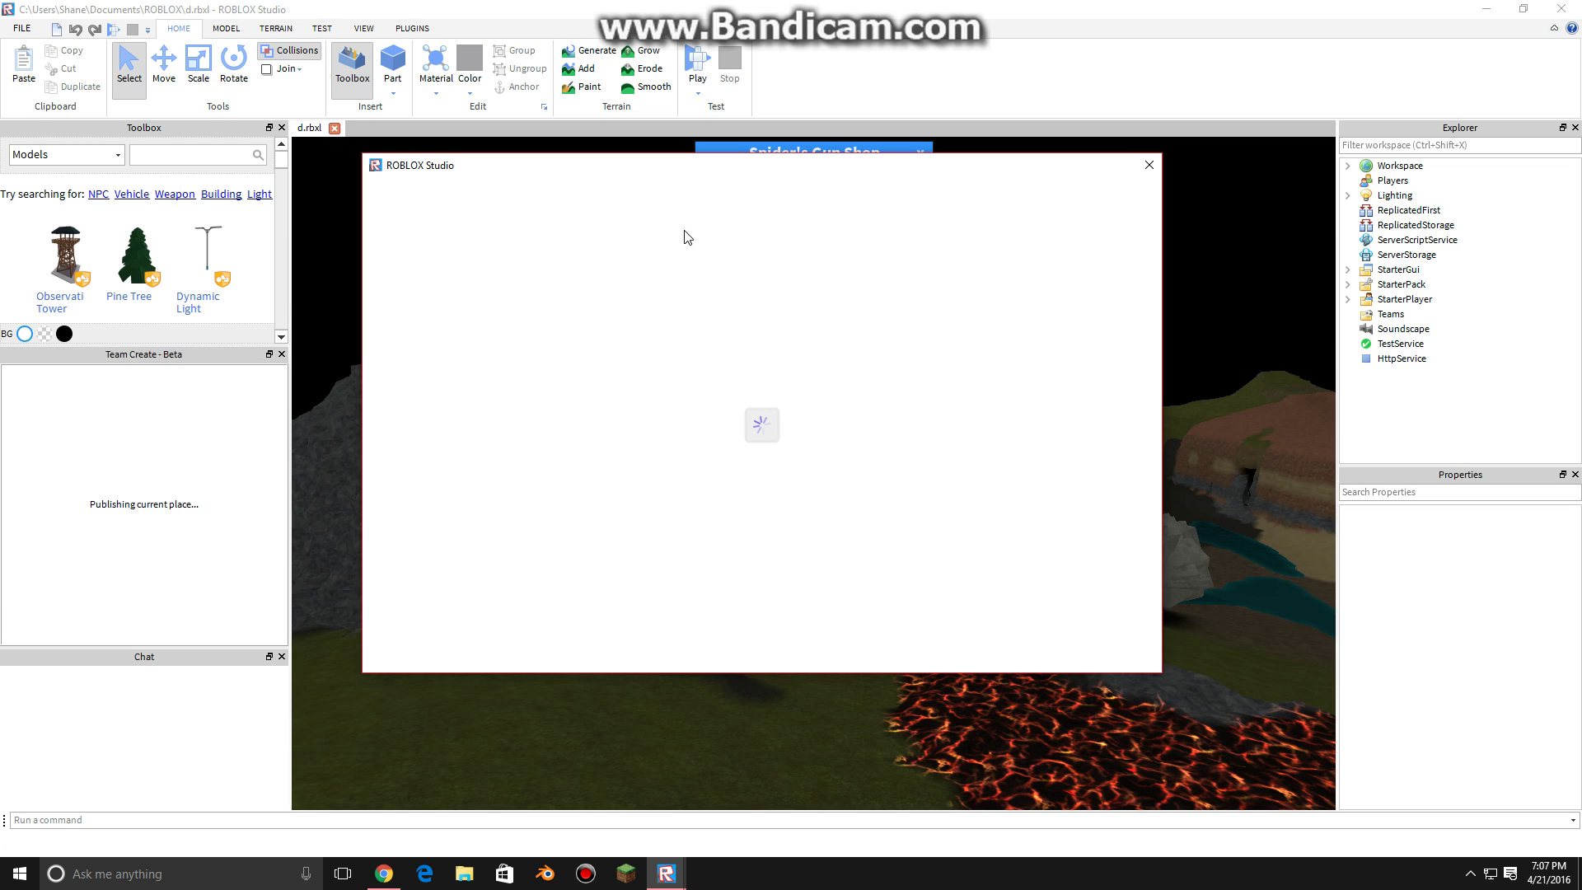
pyautogui.click(1156, 166)
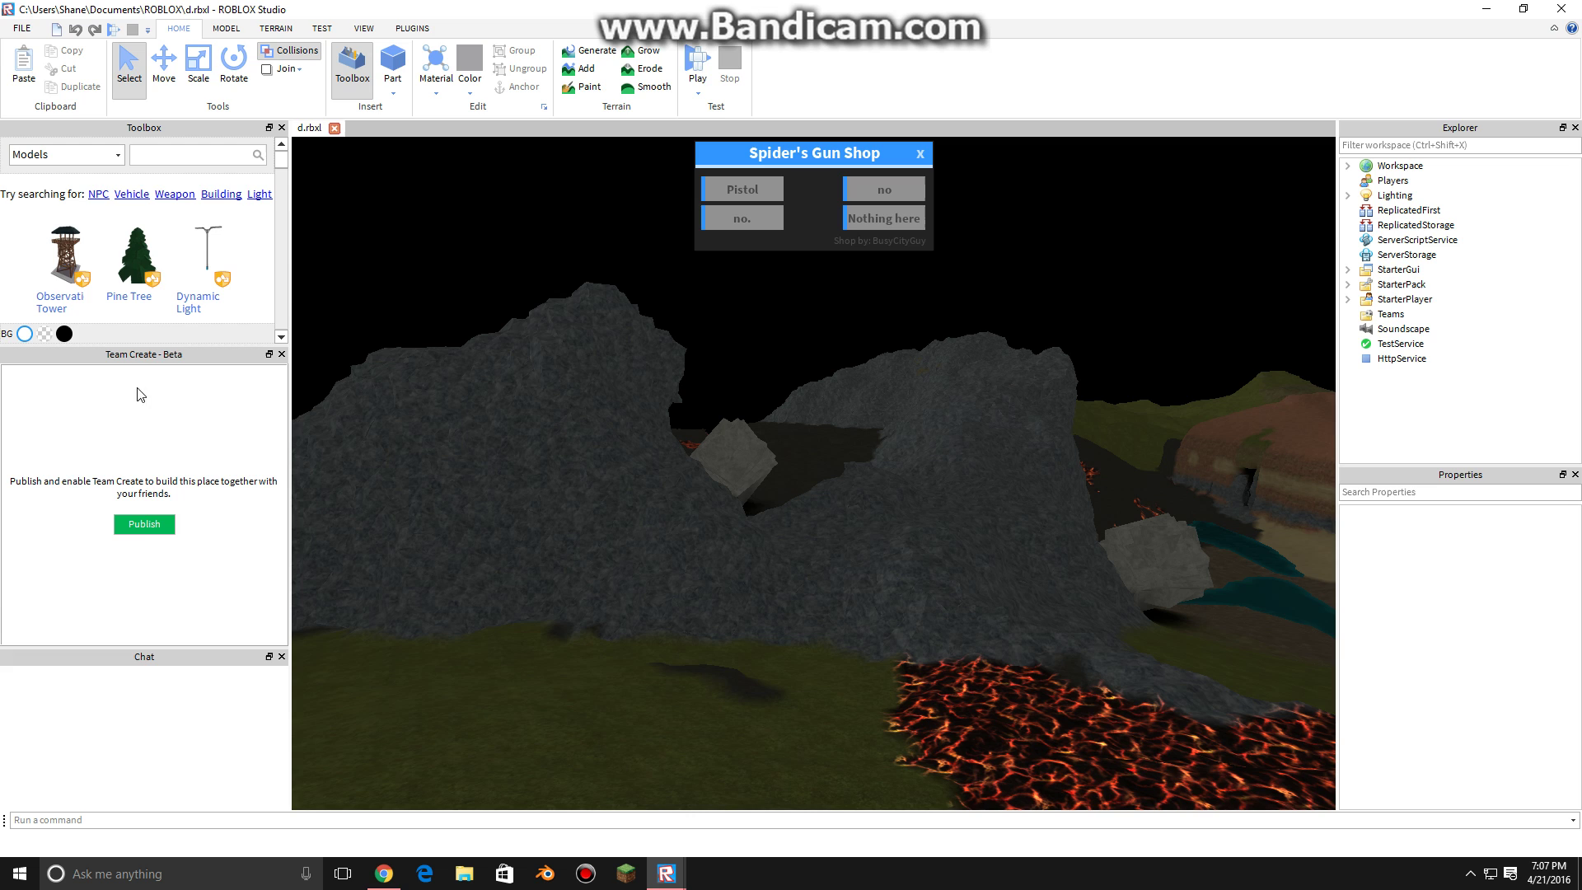
pyautogui.click(1562, 8)
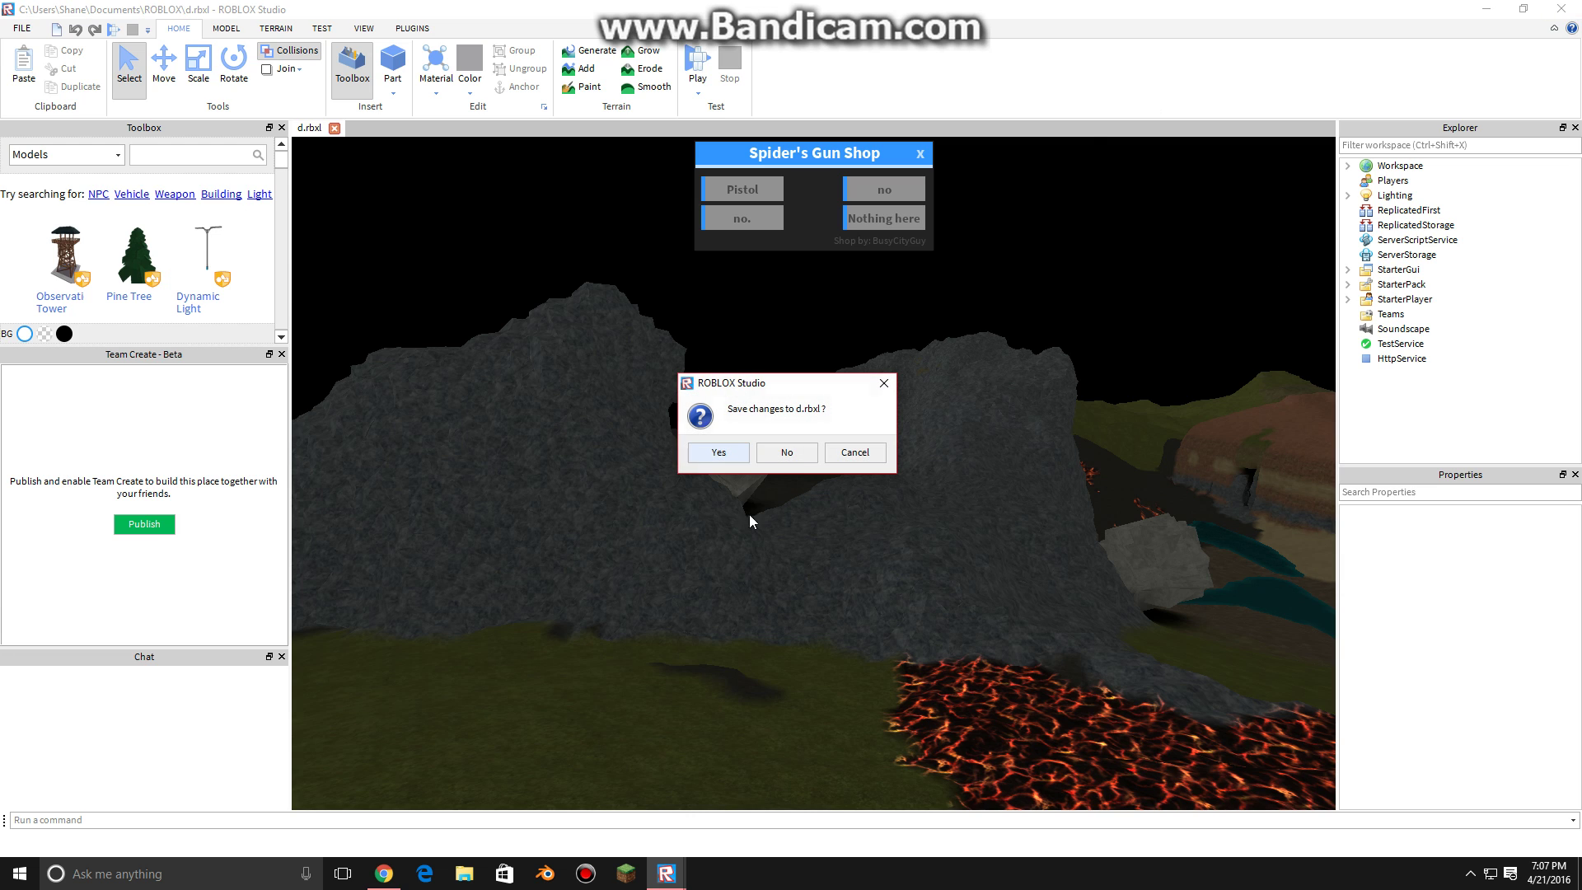
pyautogui.click(778, 452)
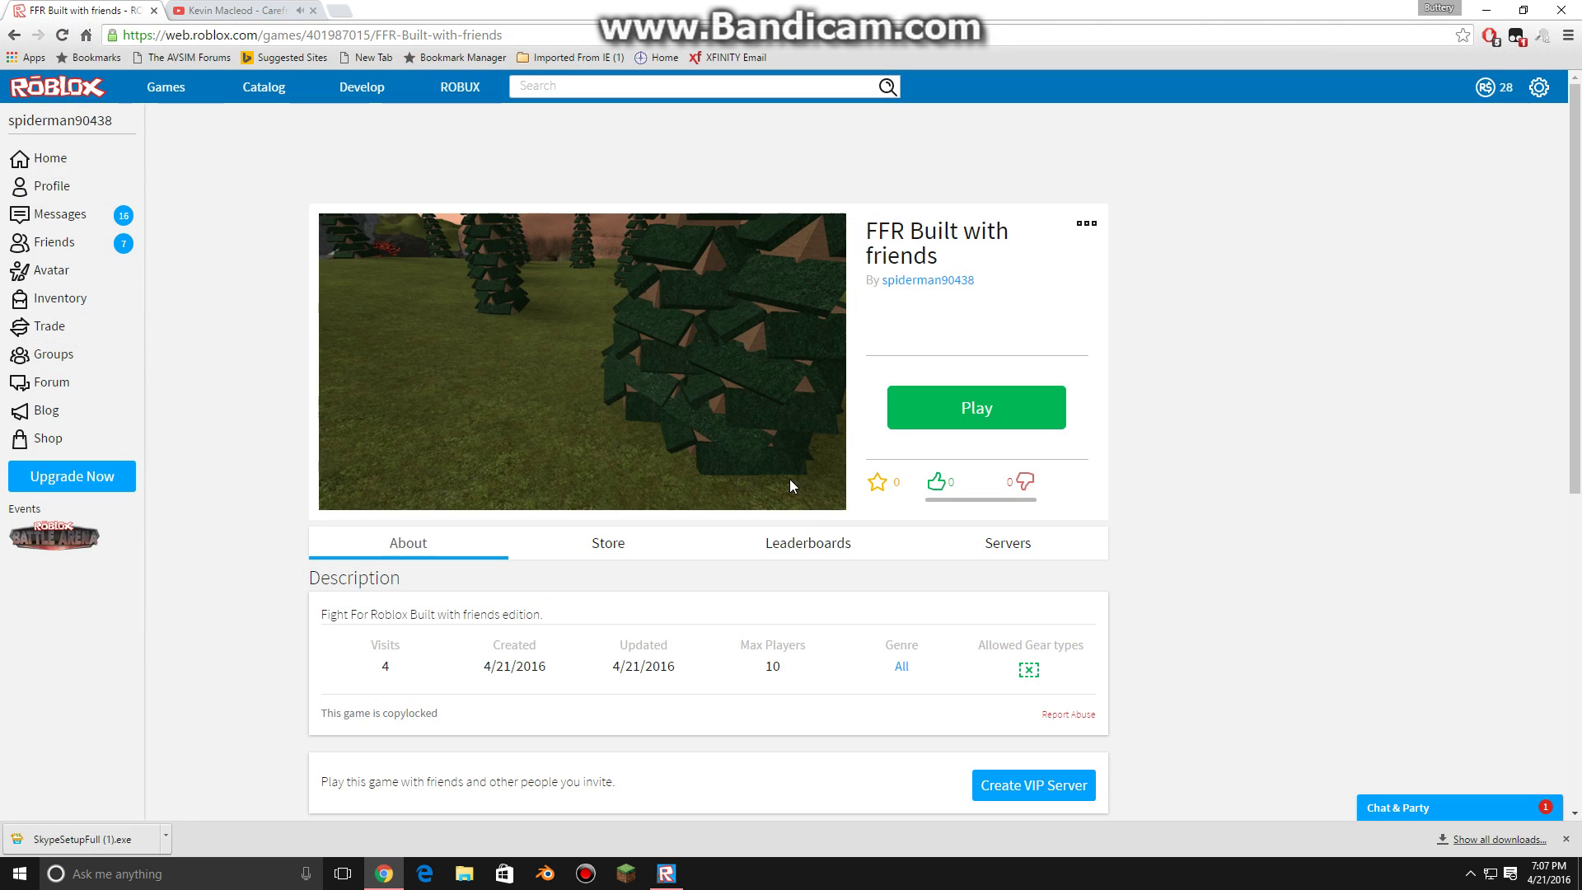
# Search the chat contacts for tickel, view the one-to-one conversation with the matching friend, and close it.
pyautogui.click(1451, 804)
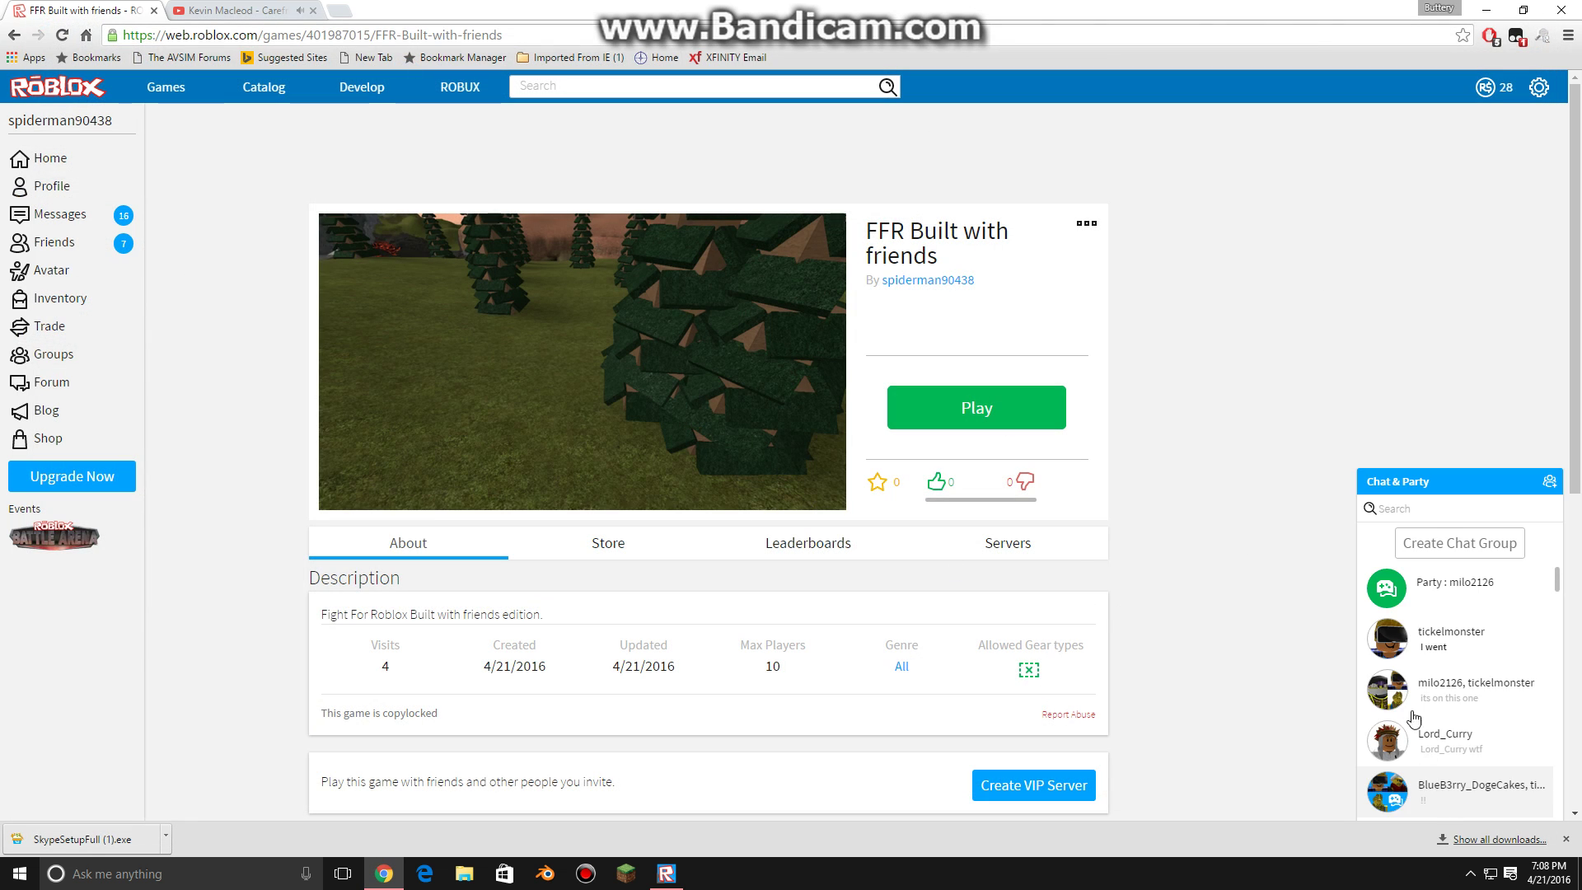
pyautogui.click(1439, 519)
pyautogui.write('tickel')
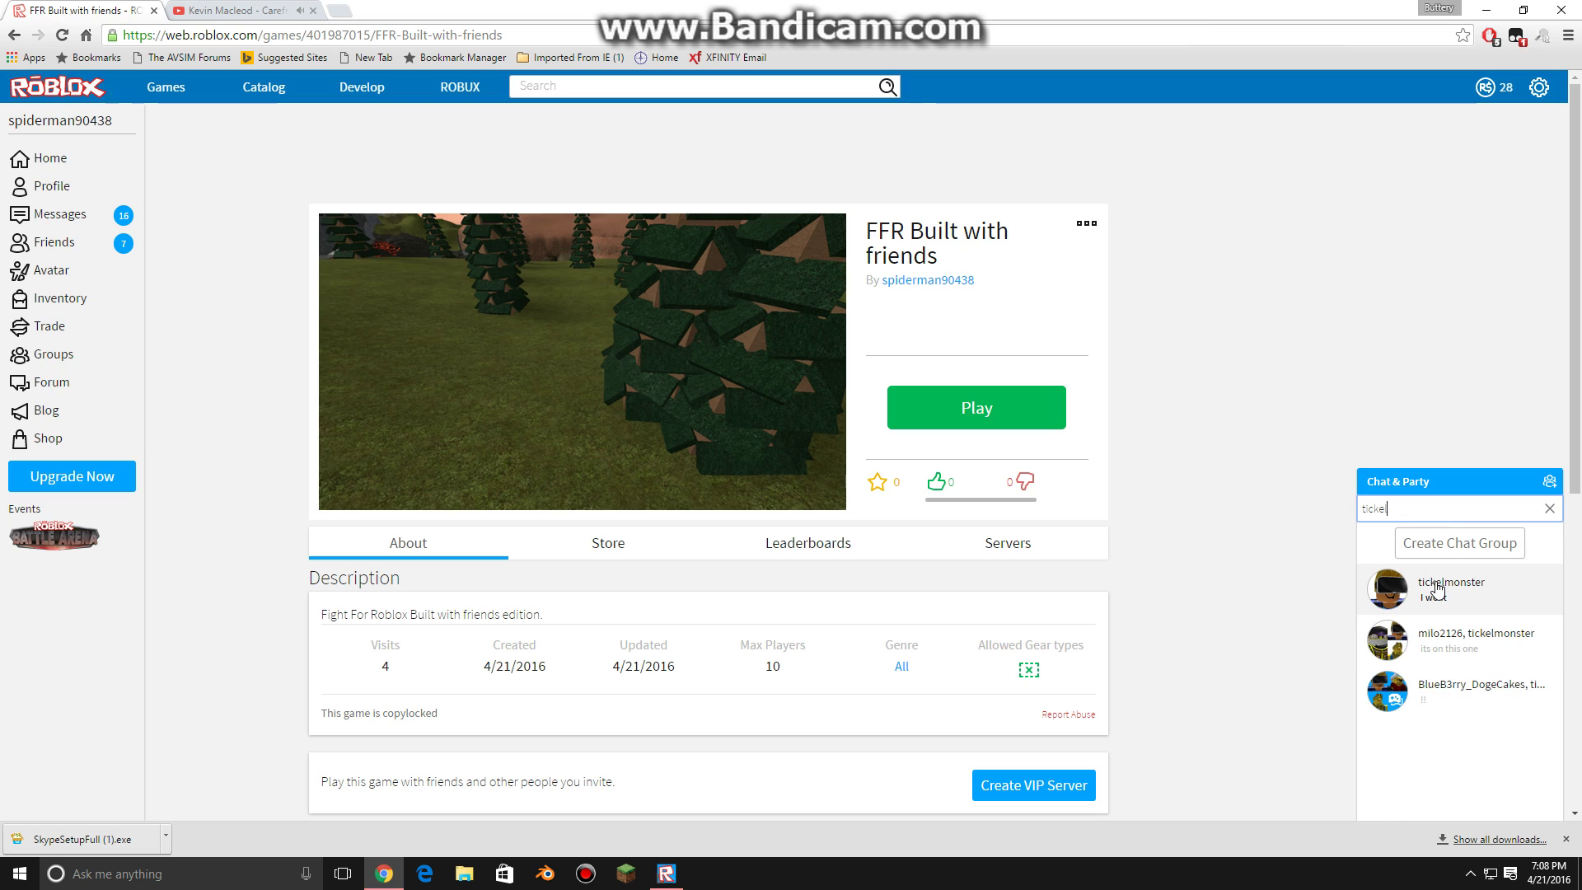
pyautogui.click(1433, 589)
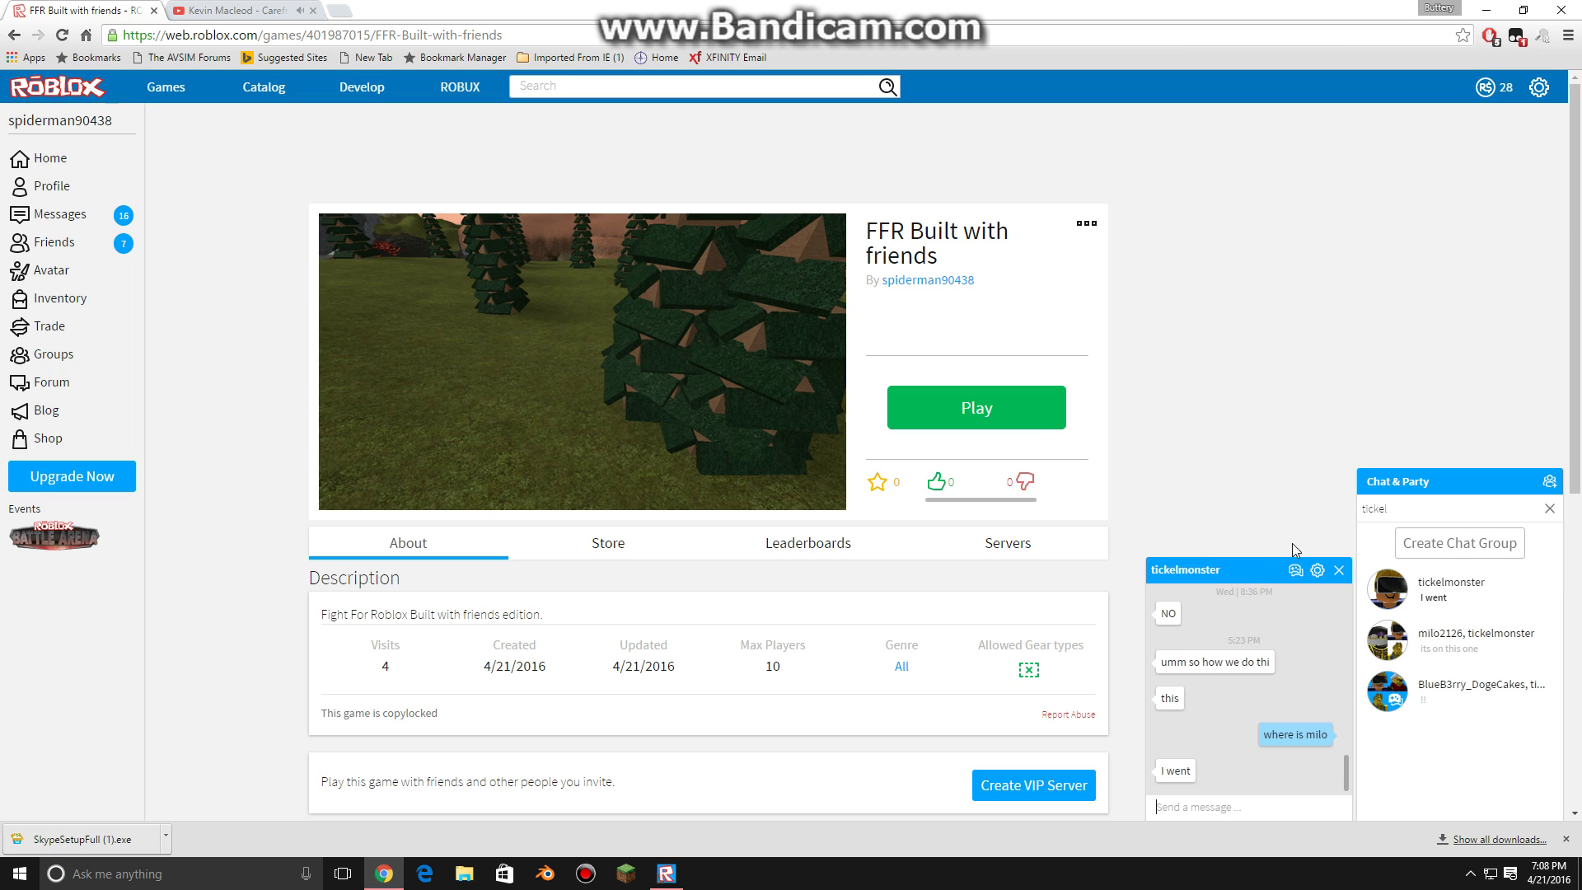
pyautogui.click(1339, 570)
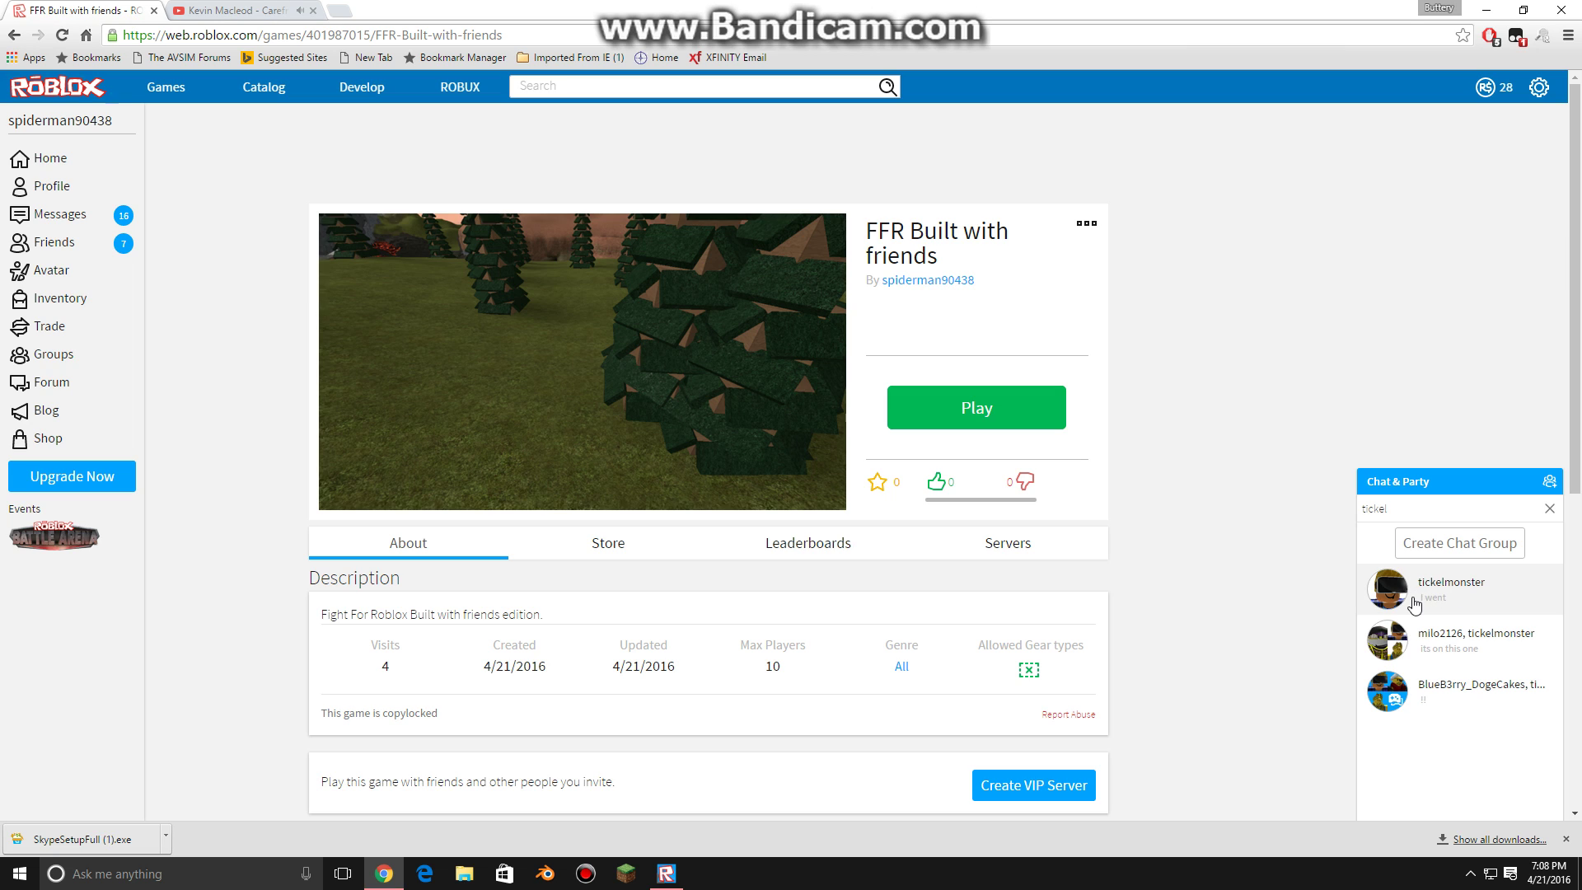
# Clear the chat search, find a second friend by username, view and close their conversation, and collapse the chat.
pyautogui.click(1428, 507)
pyautogui.click(1550, 508)
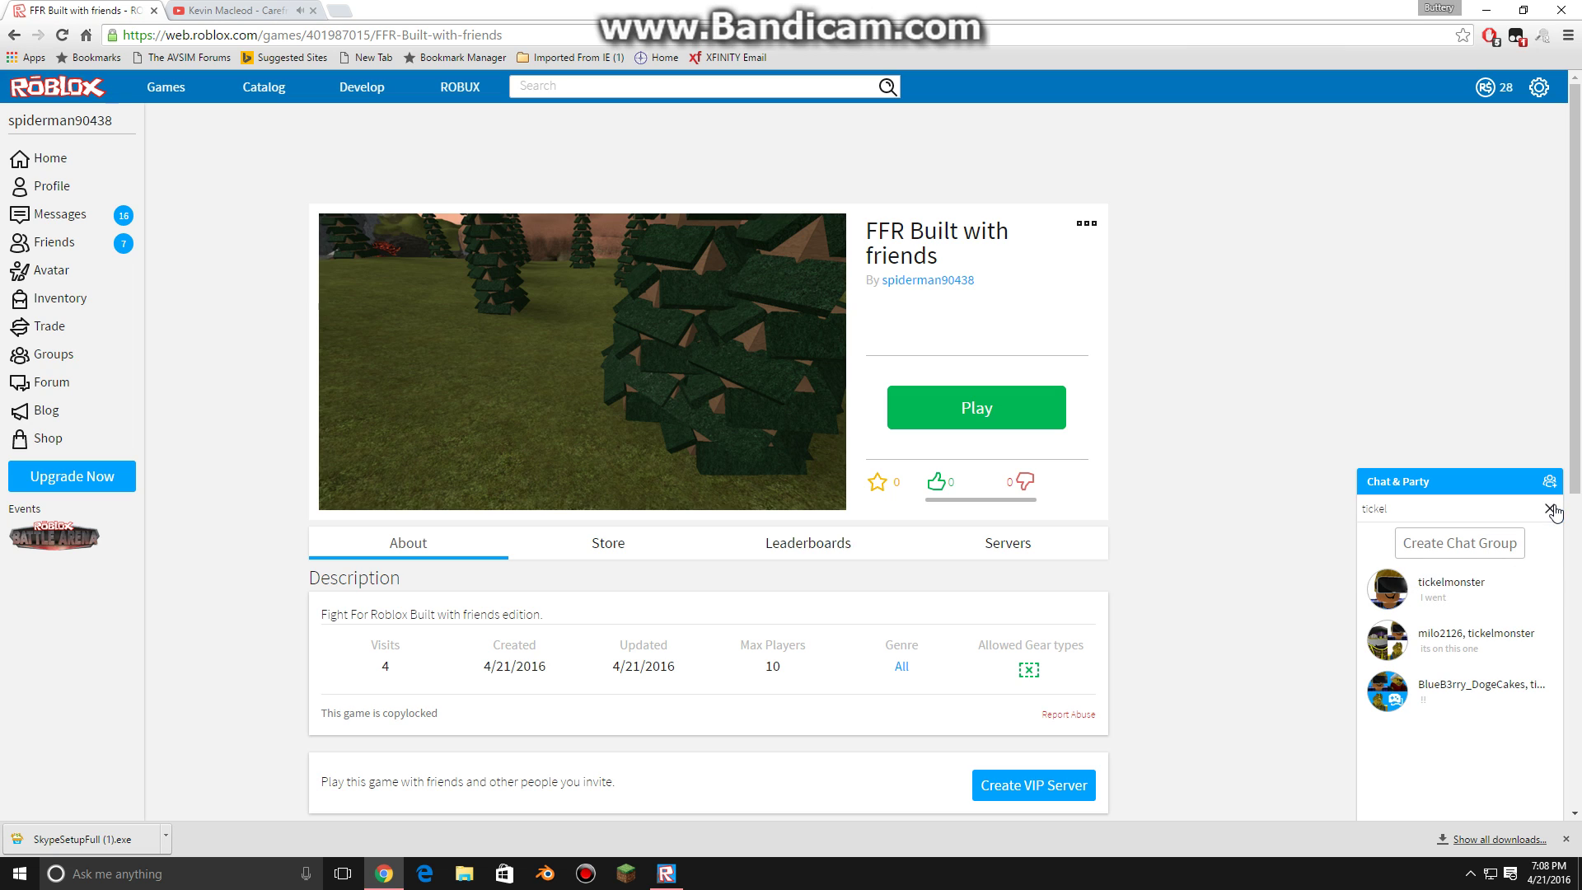
pyautogui.click(1438, 513)
pyautogui.write('lord_curry')
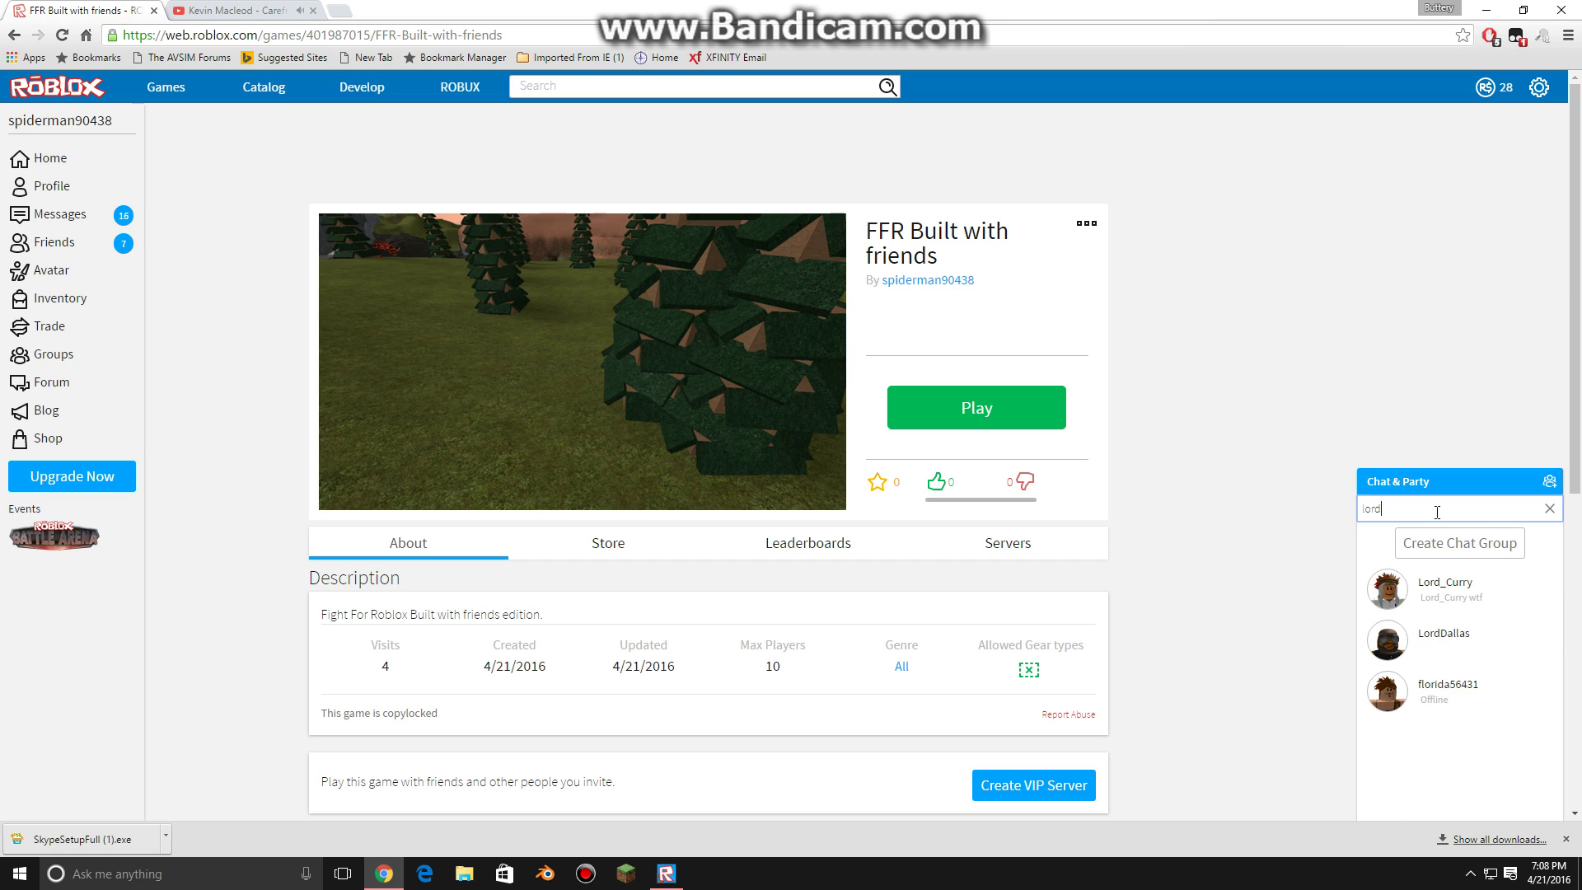
pyautogui.click(1450, 588)
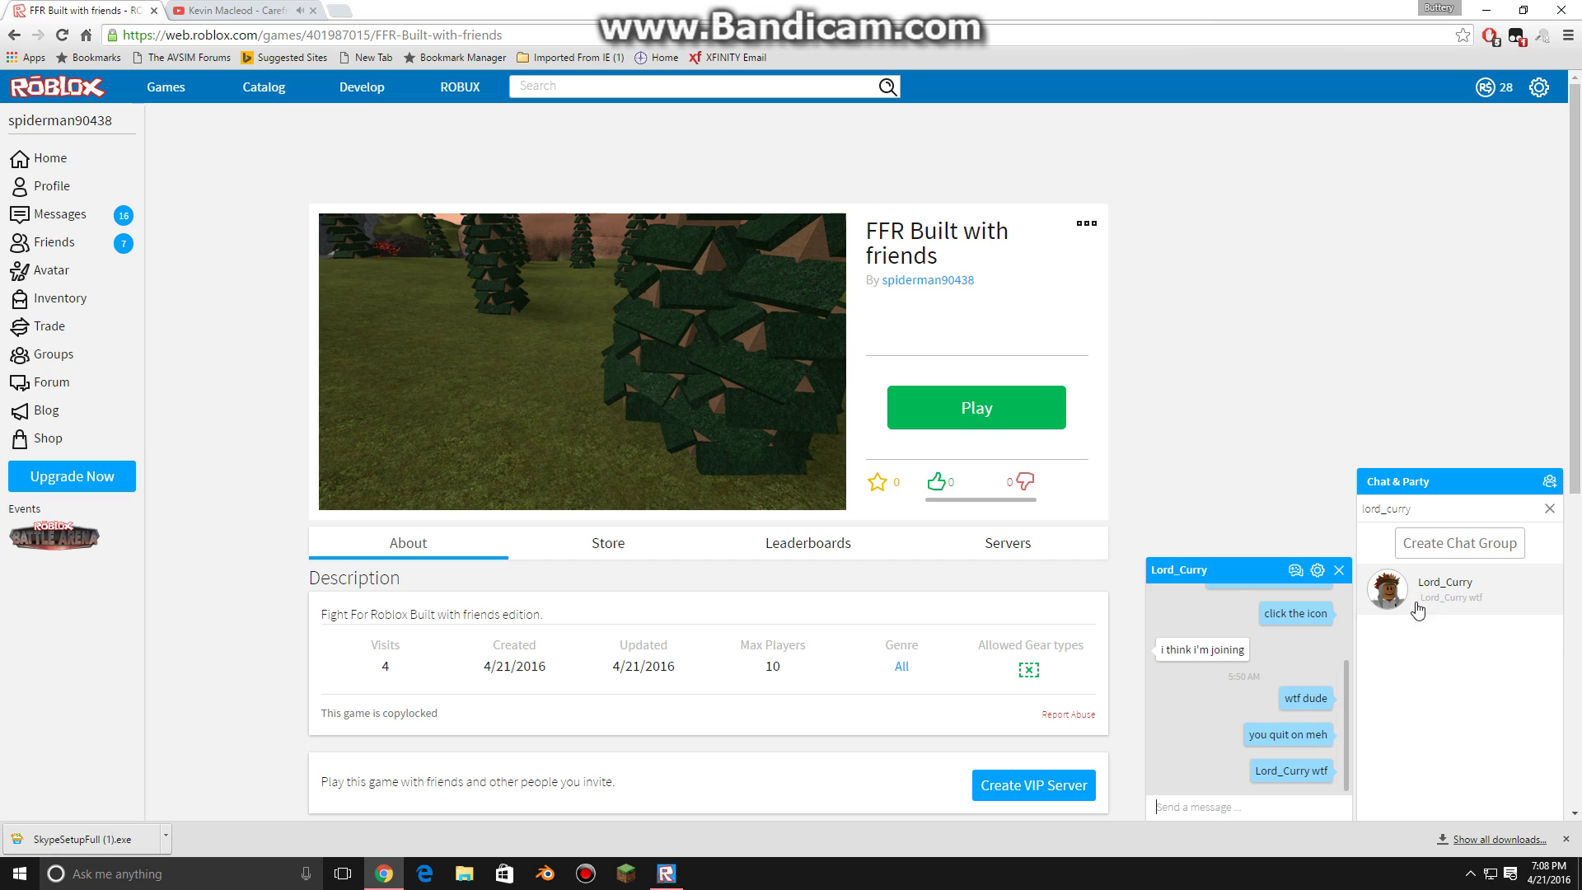
pyautogui.click(1337, 571)
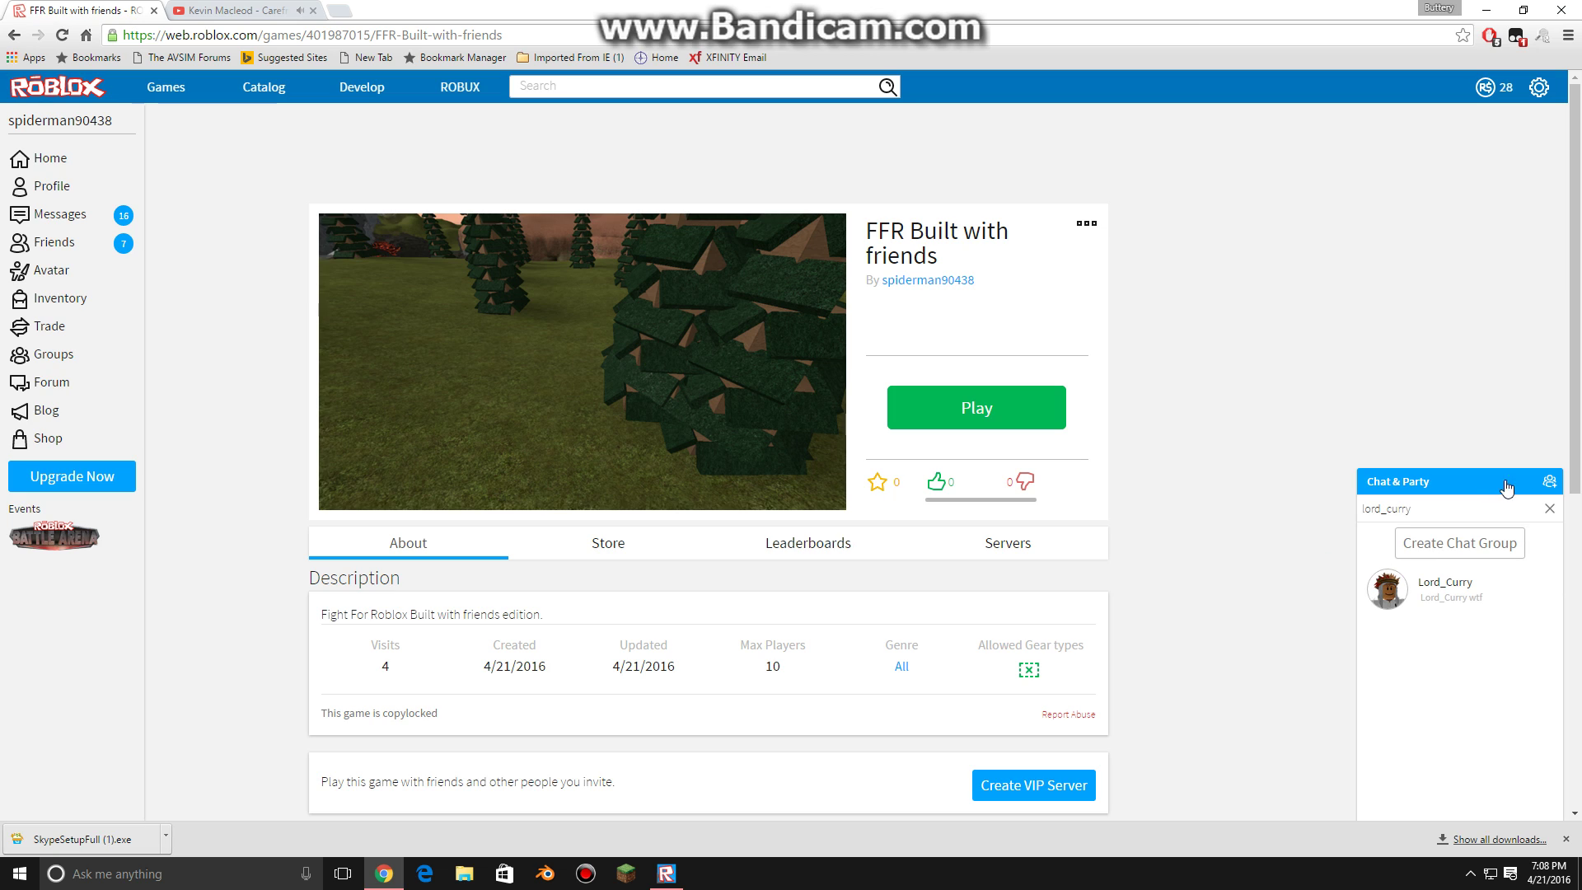
pyautogui.click(1498, 482)
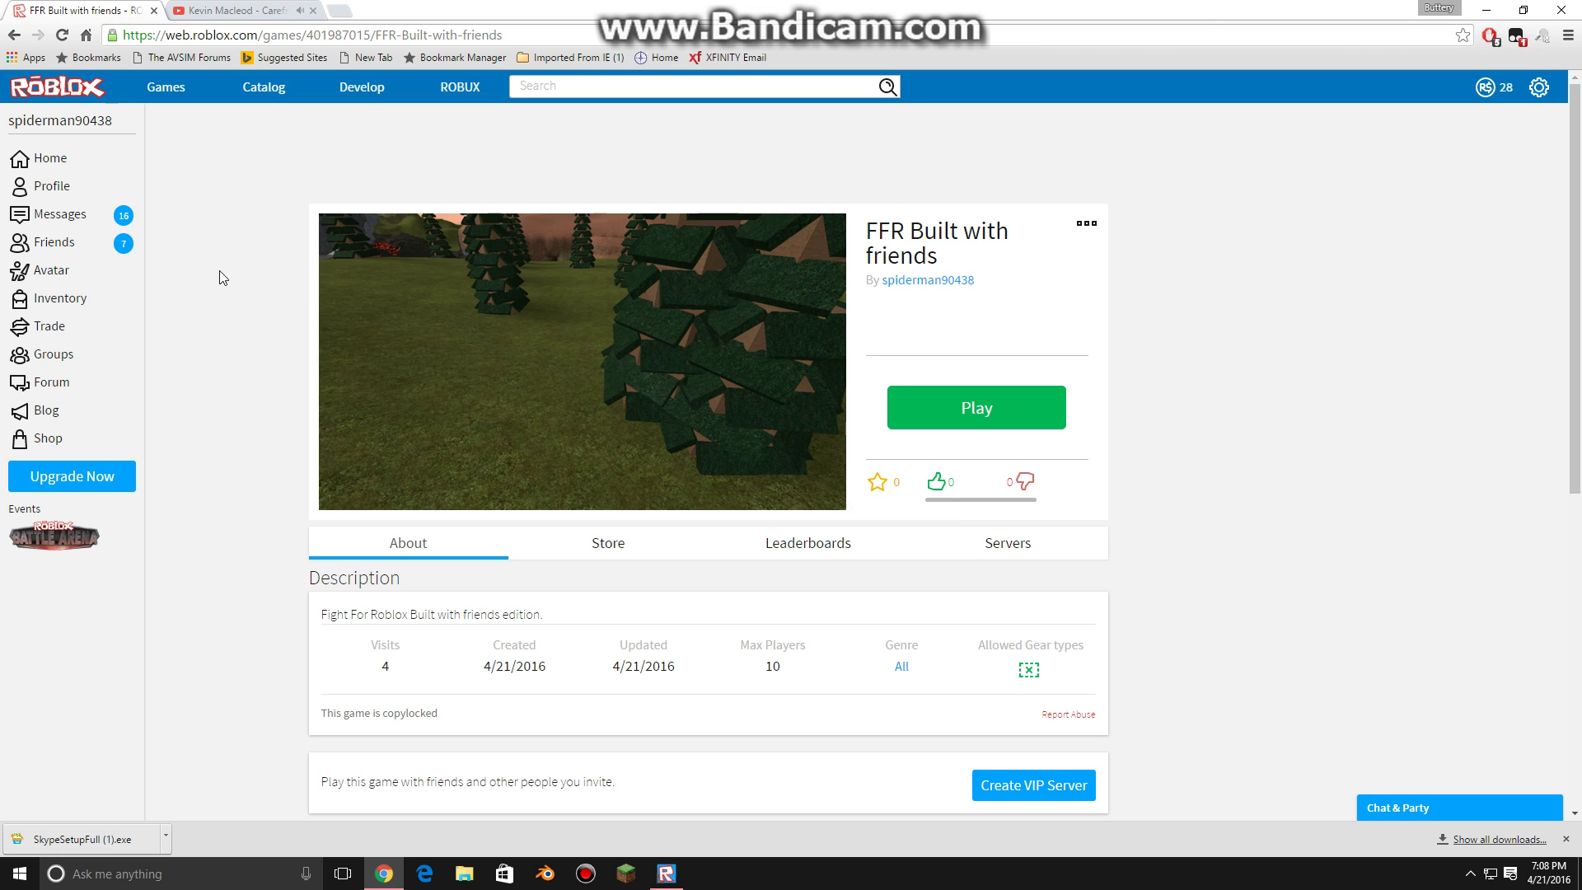
# Show the pending friend requests and try to accept the first one.
pyautogui.click(123, 244)
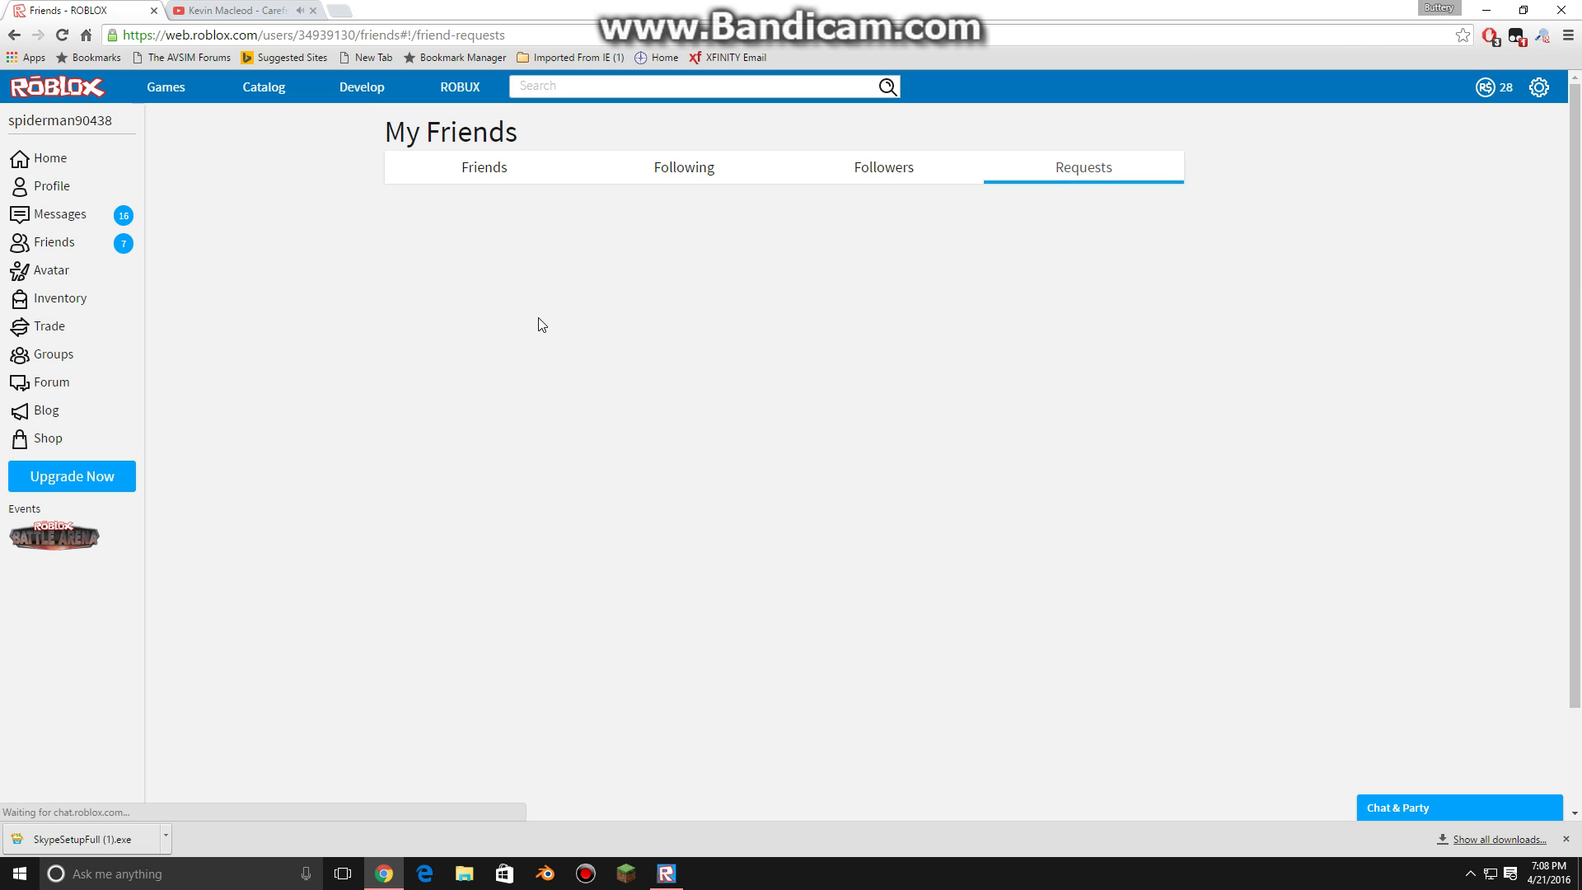
pyautogui.click(577, 346)
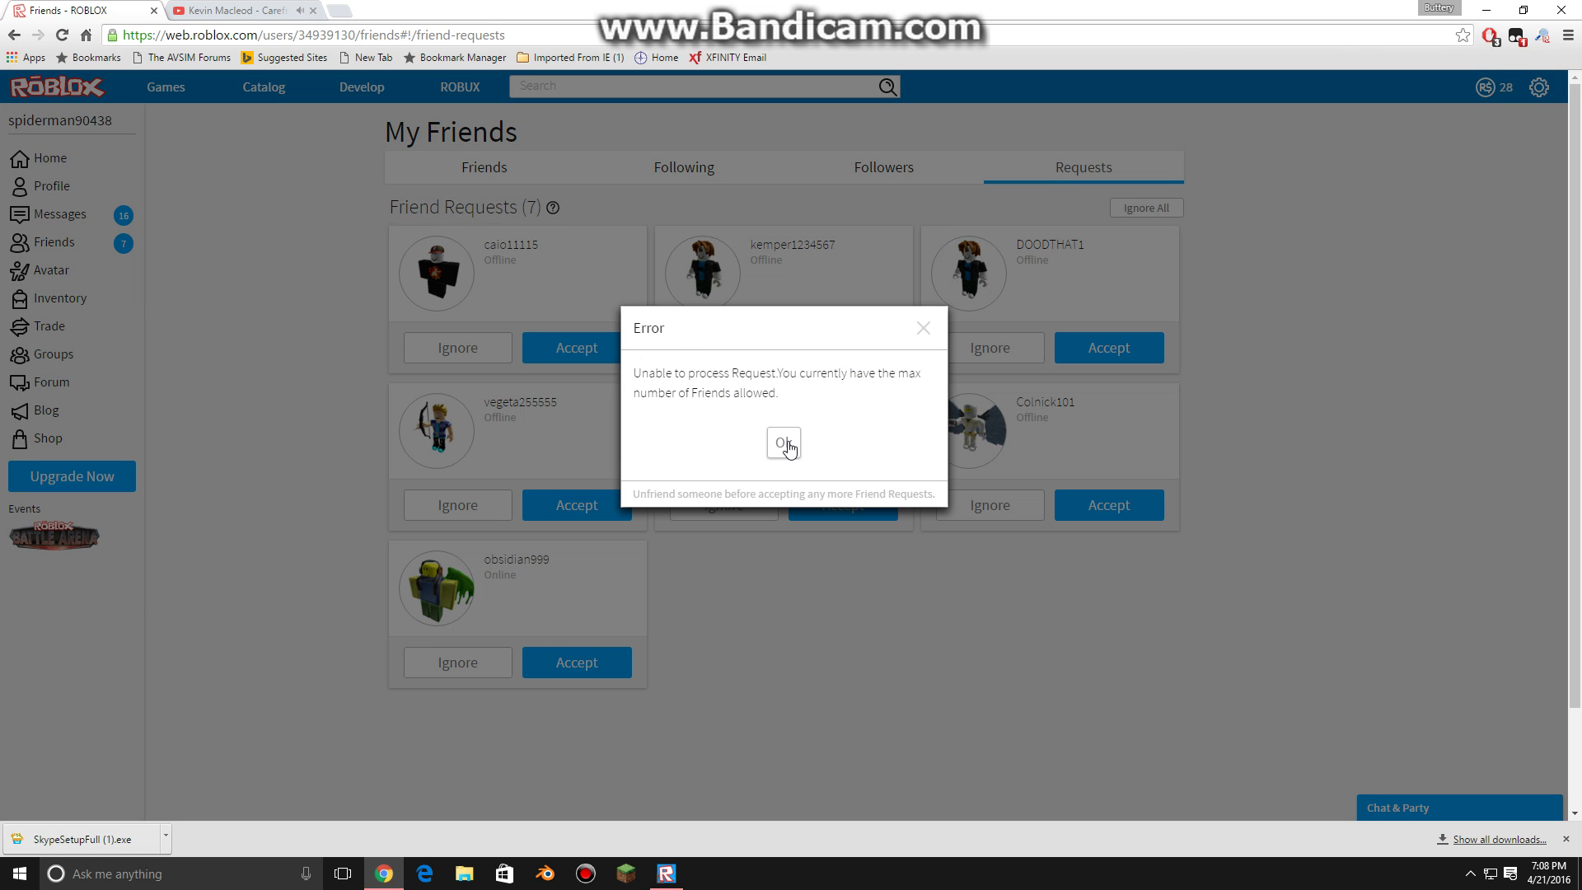
pyautogui.click(787, 446)
# Ignore the first five friend requests and try to accept the request from the user who is online.
pyautogui.click(459, 349)
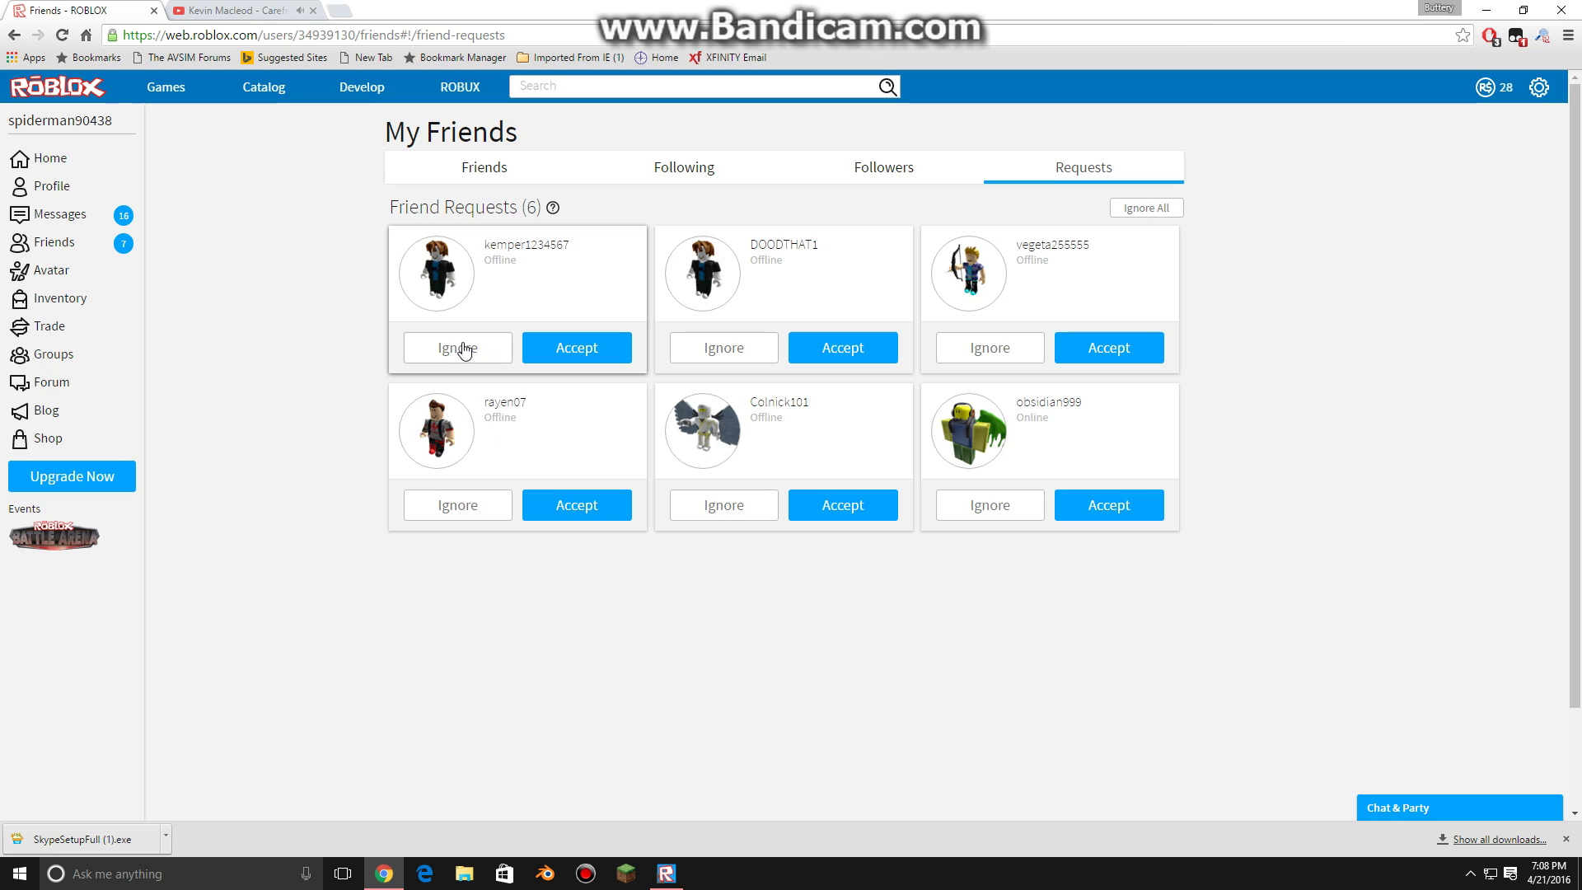
pyautogui.click(459, 348)
pyautogui.click(459, 347)
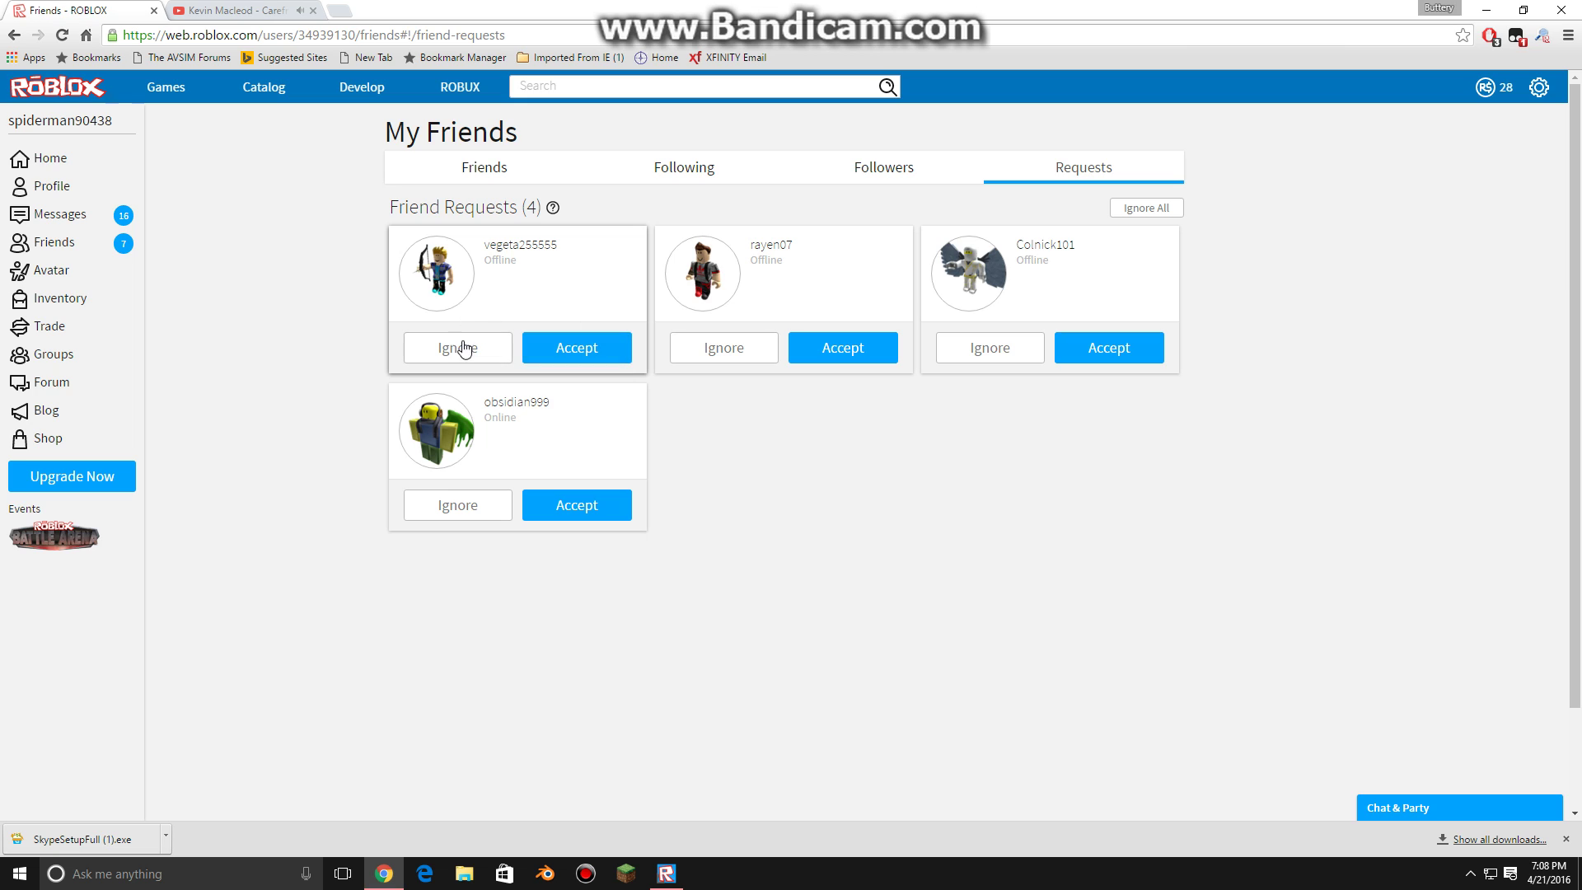
pyautogui.click(459, 348)
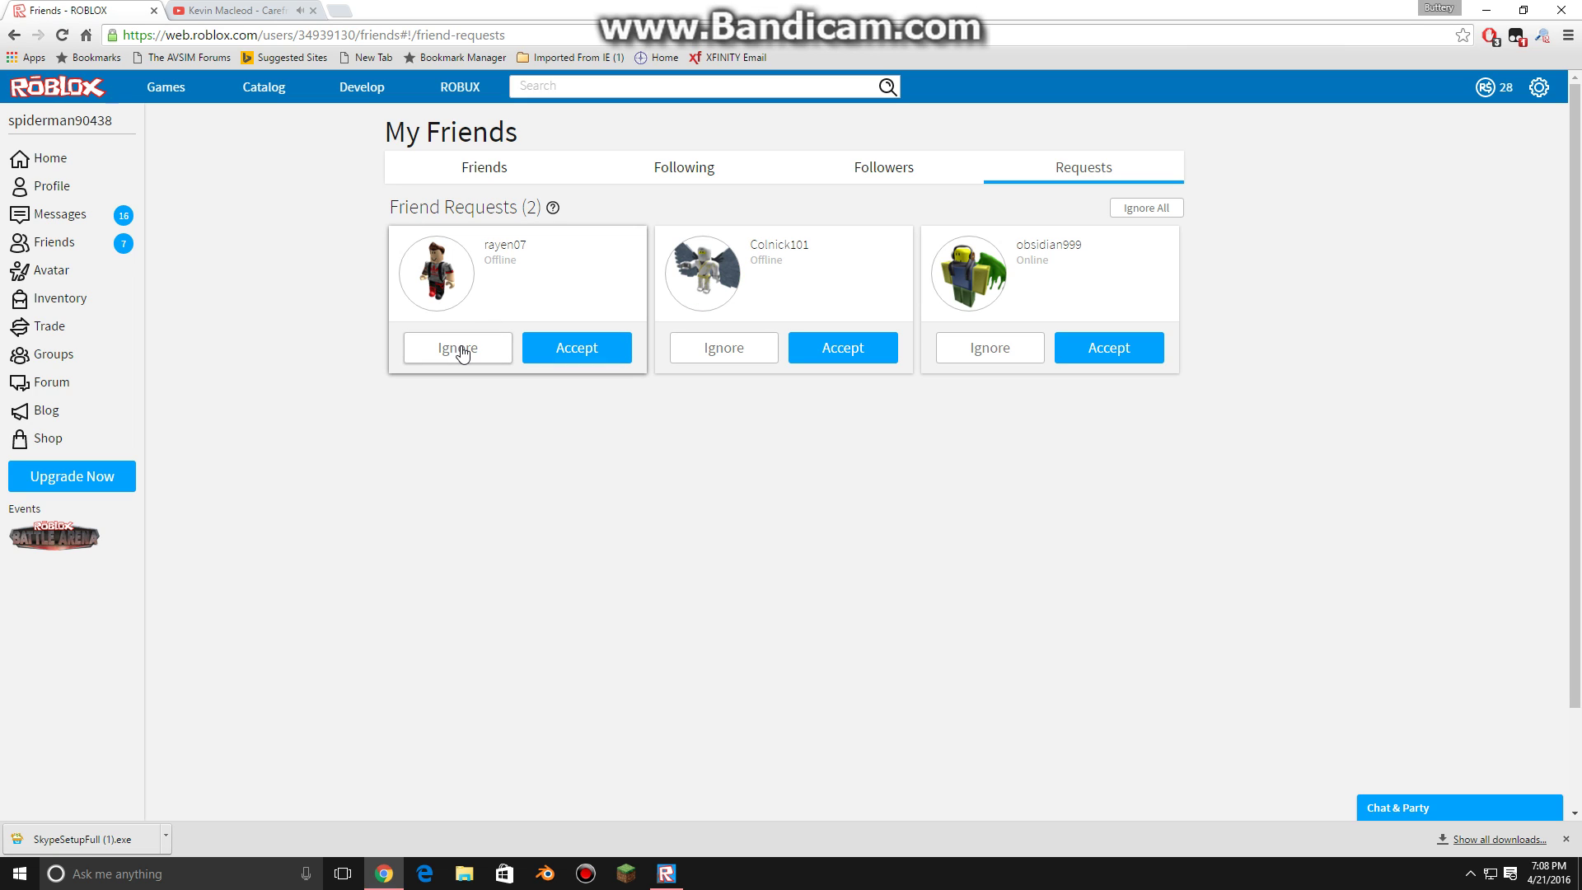
pyautogui.click(459, 349)
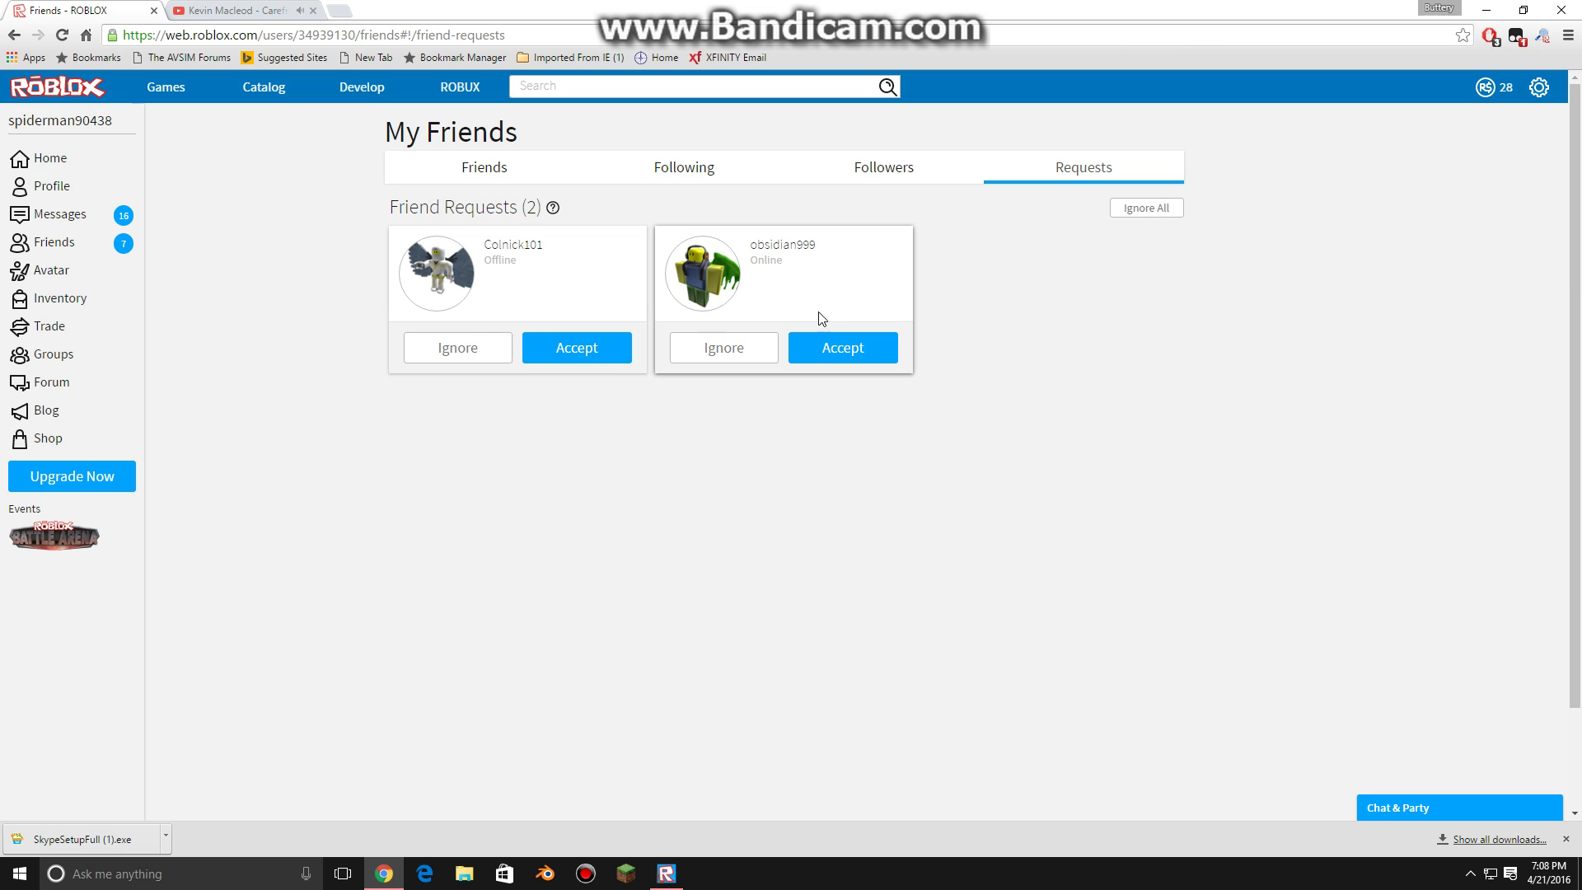
pyautogui.click(833, 344)
pyautogui.click(787, 449)
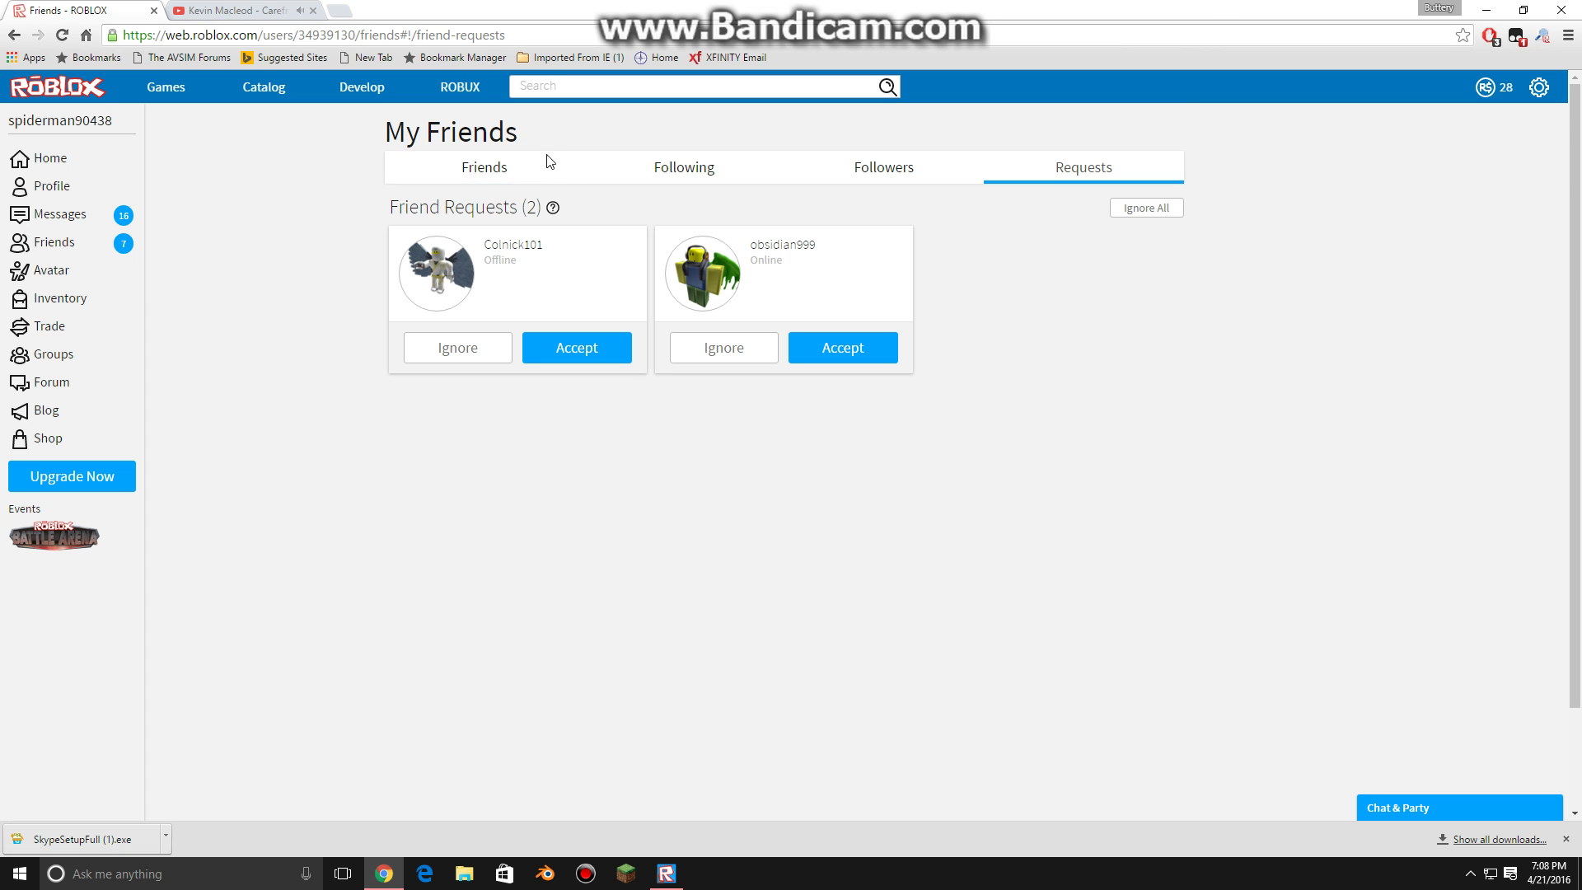
# Open the list of current friends and browse through its first page to the second.
pyautogui.click(547, 160)
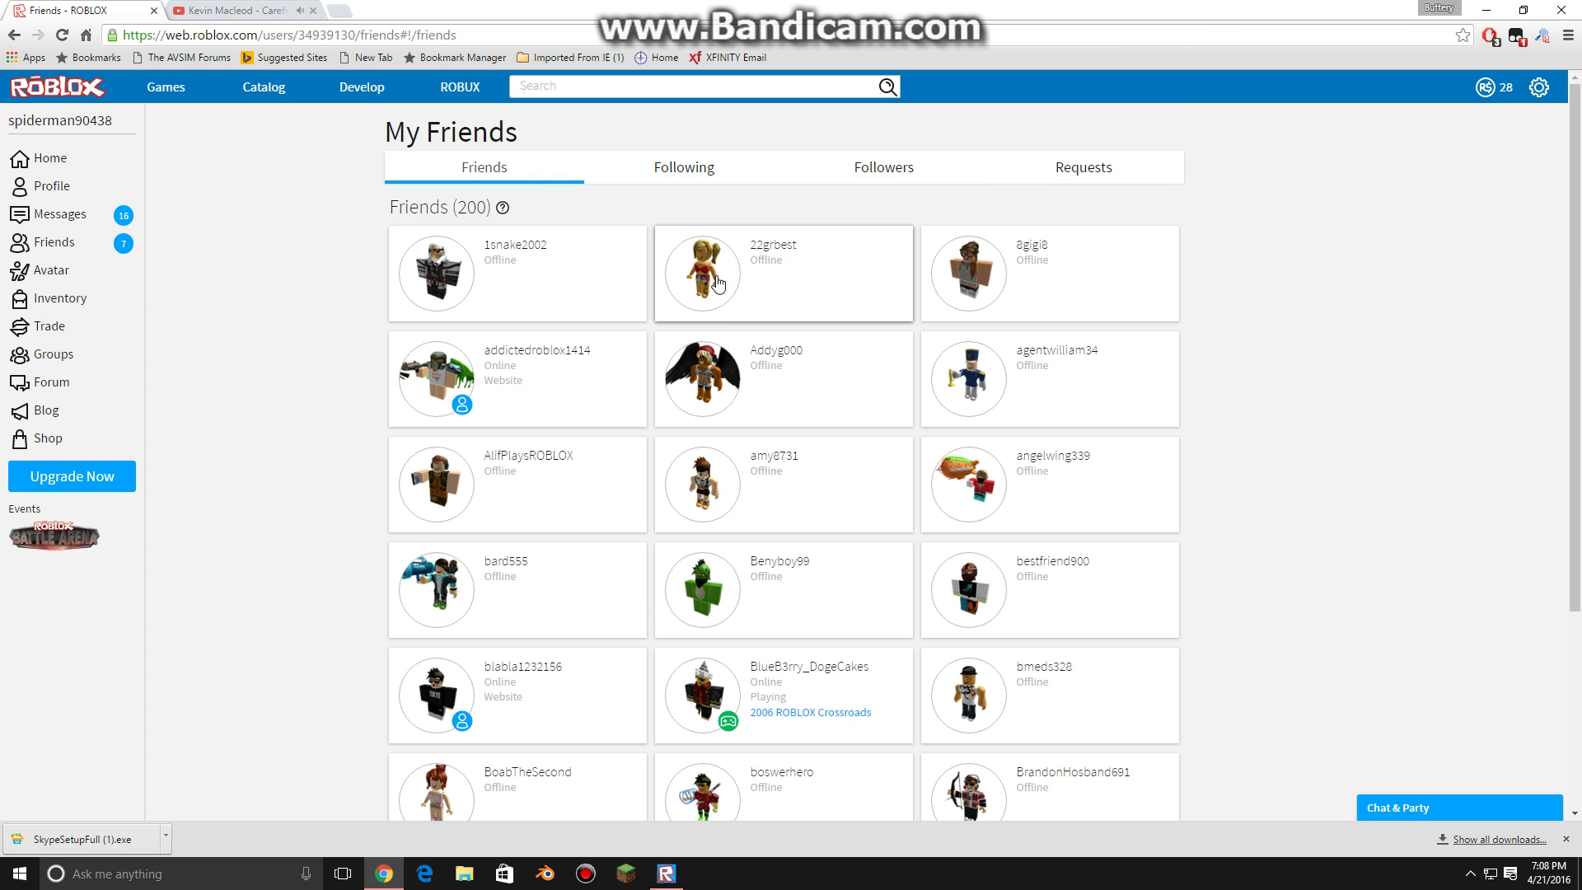
pyautogui.rightClick(716, 280)
pyautogui.rightClick(678, 258)
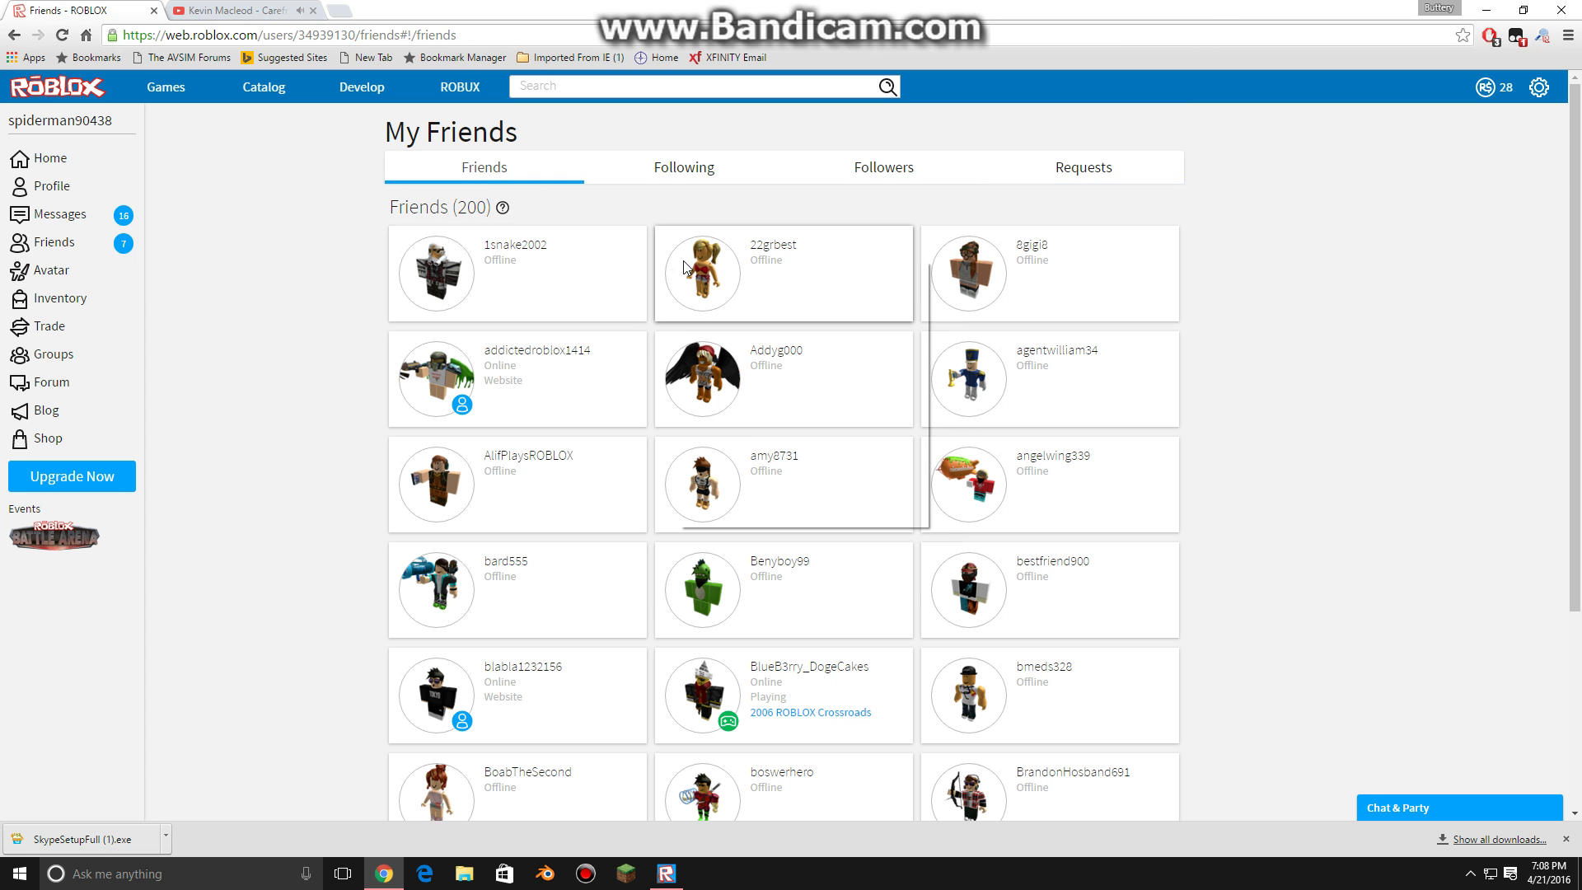
pyautogui.click(1297, 457)
pyautogui.scroll(-3, 907, 679)
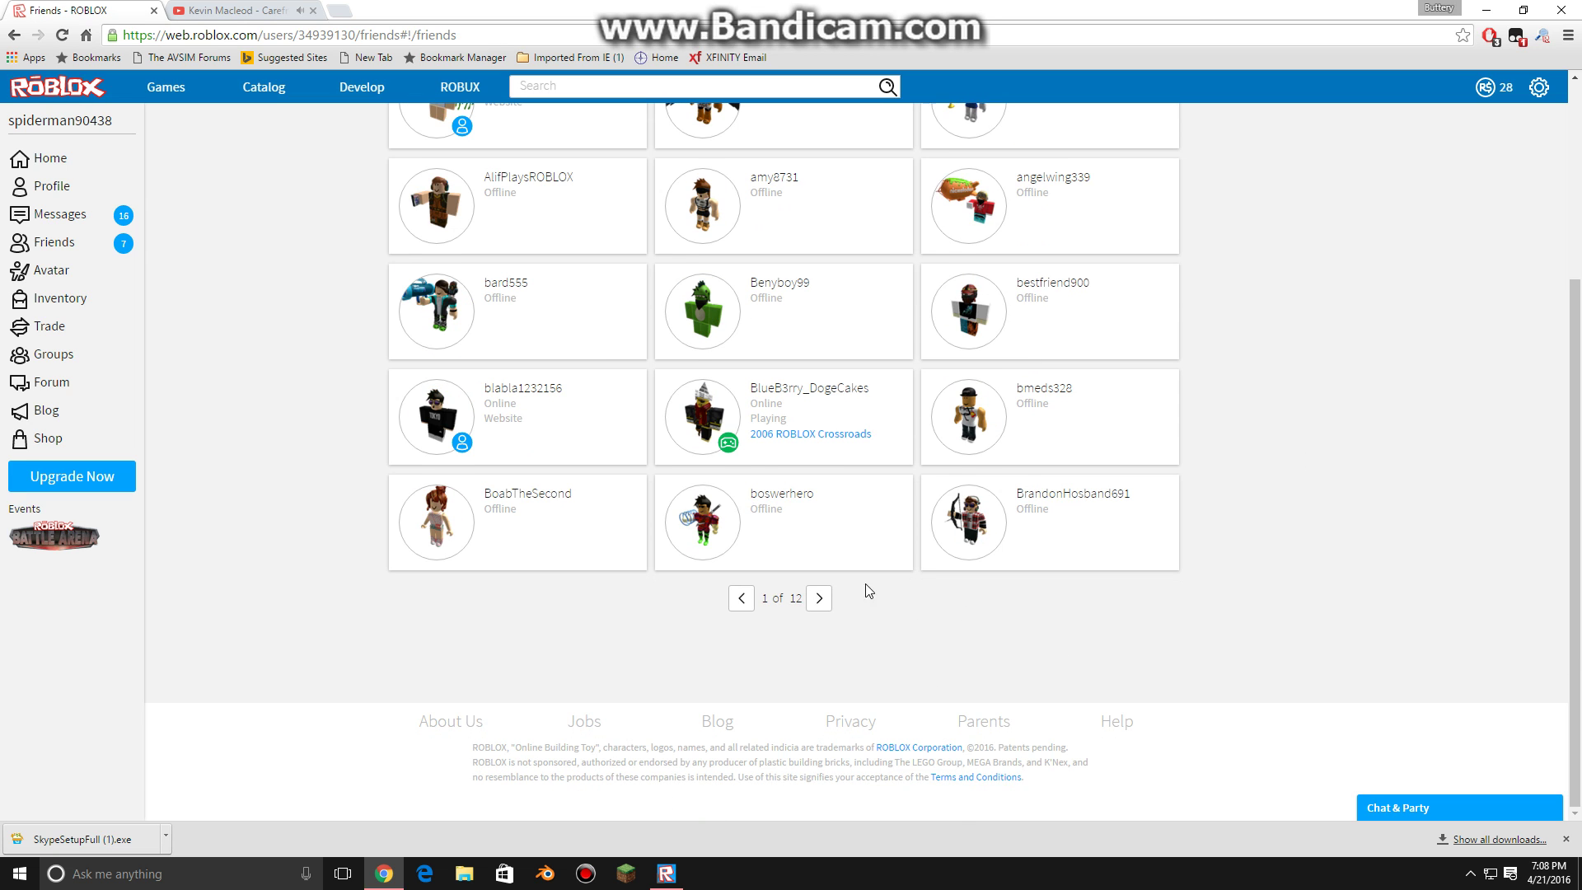
pyautogui.click(820, 602)
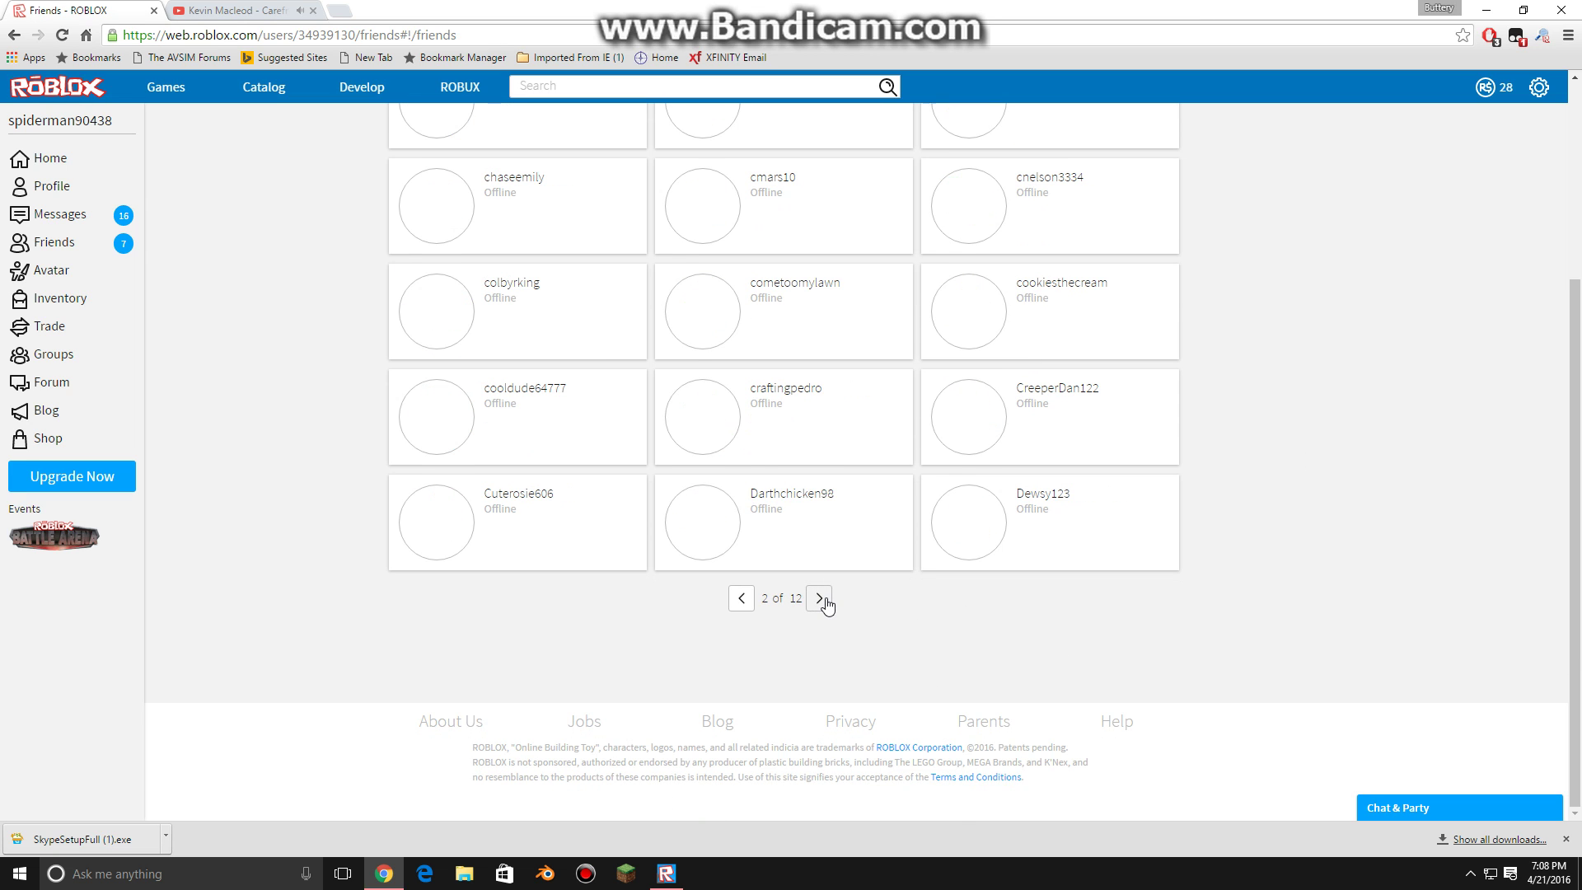